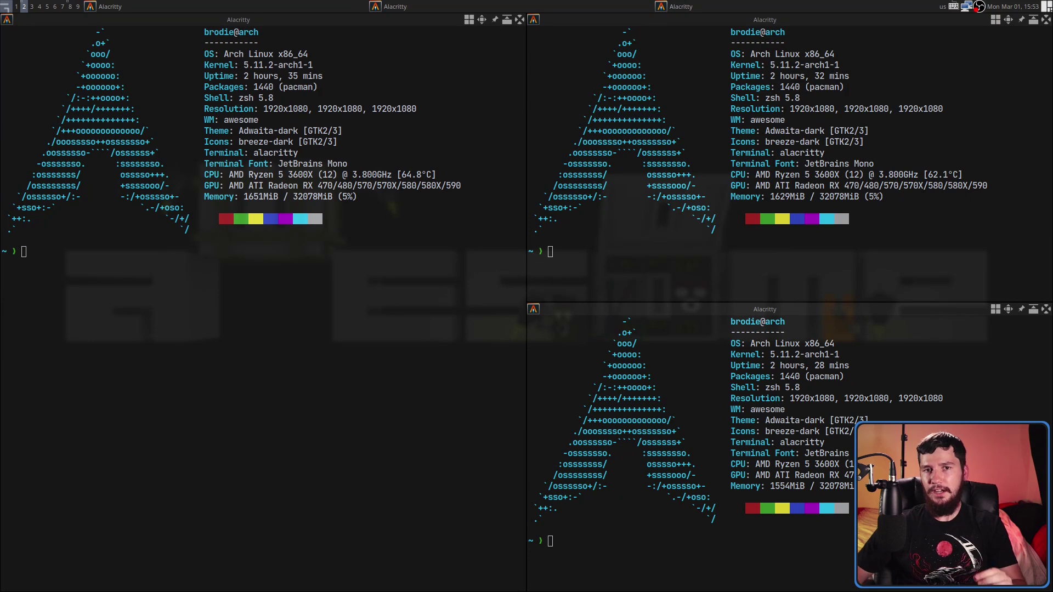
Shift focus from the large tiled terminal to the upper-right terminal and back to the large tile.
left_click(14, 167)
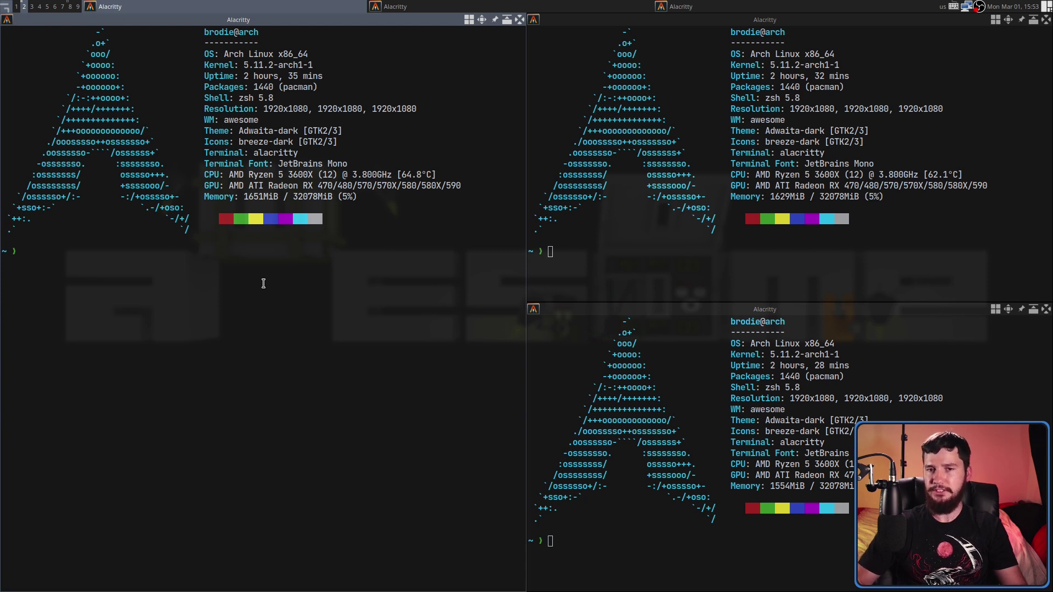
key("super+j")
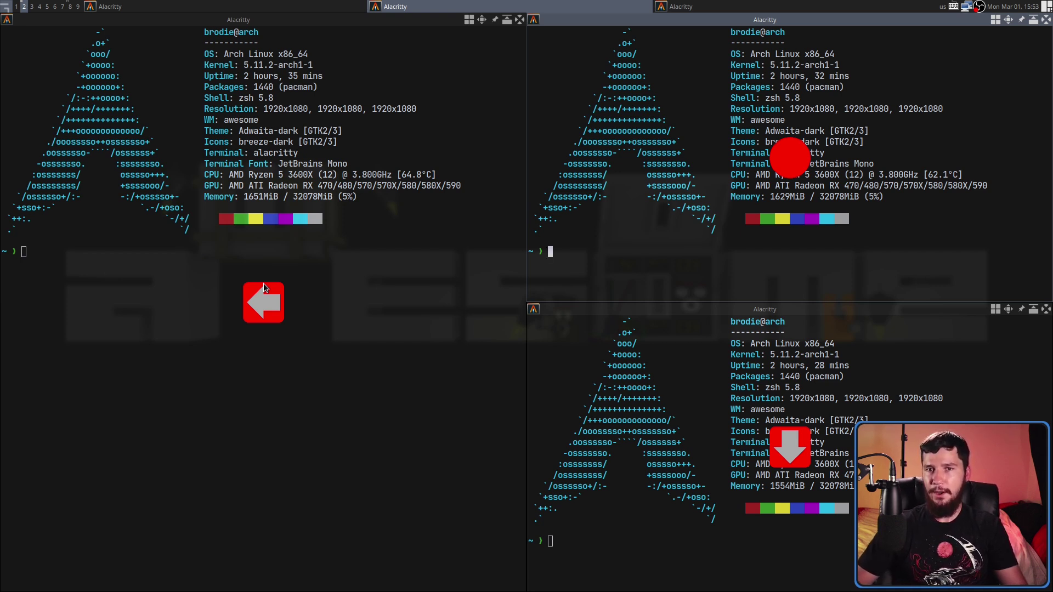
key("super+Left")
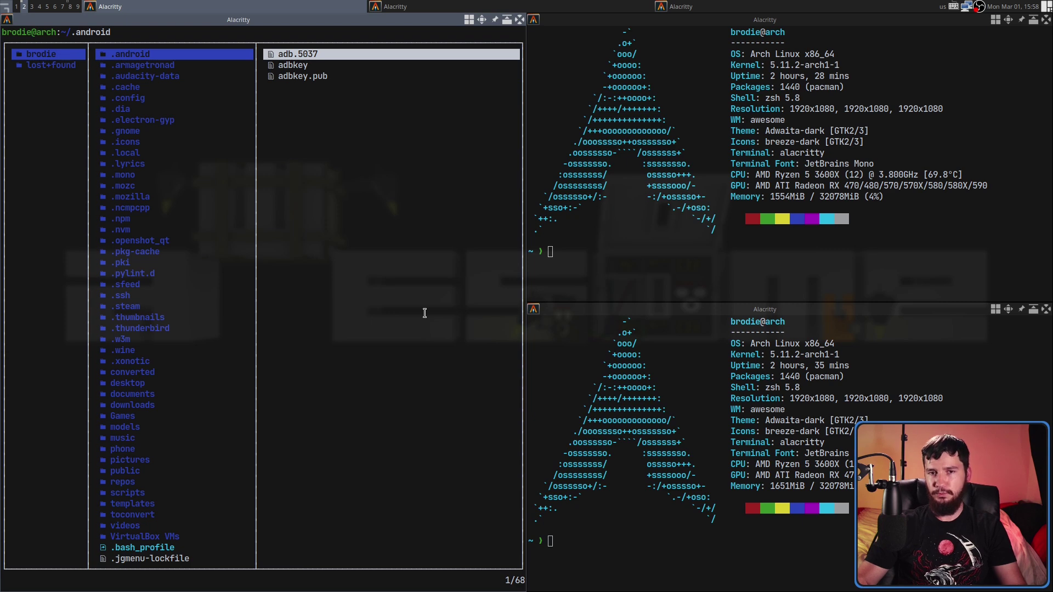
Swap the tiled file manager window with the upper-right terminal, return it to the large tile, and rotate the tiled windows' order.
key("super+shift+j")
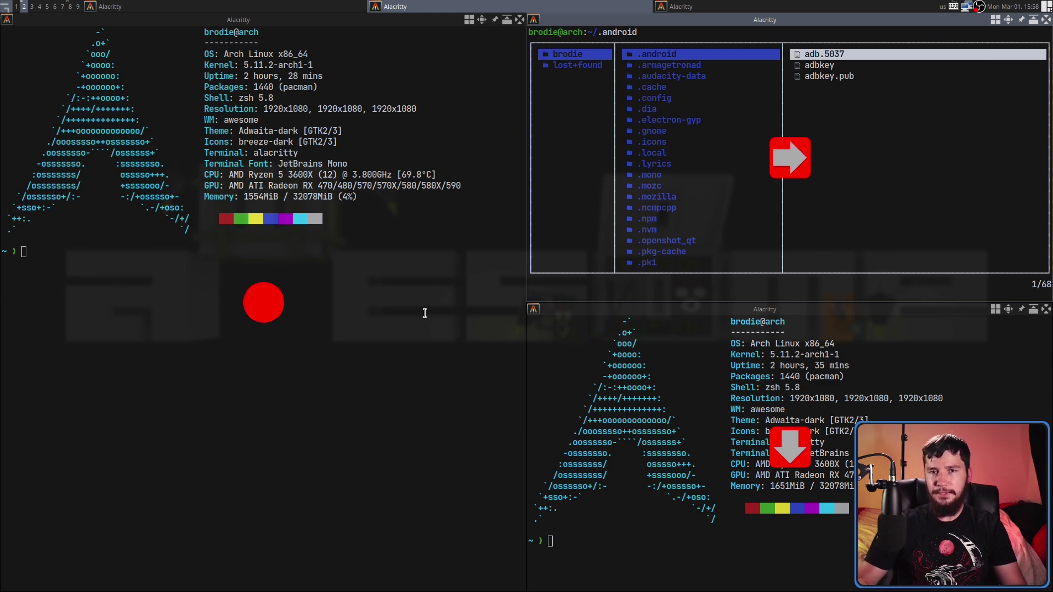
key("super+ctrl+Return")
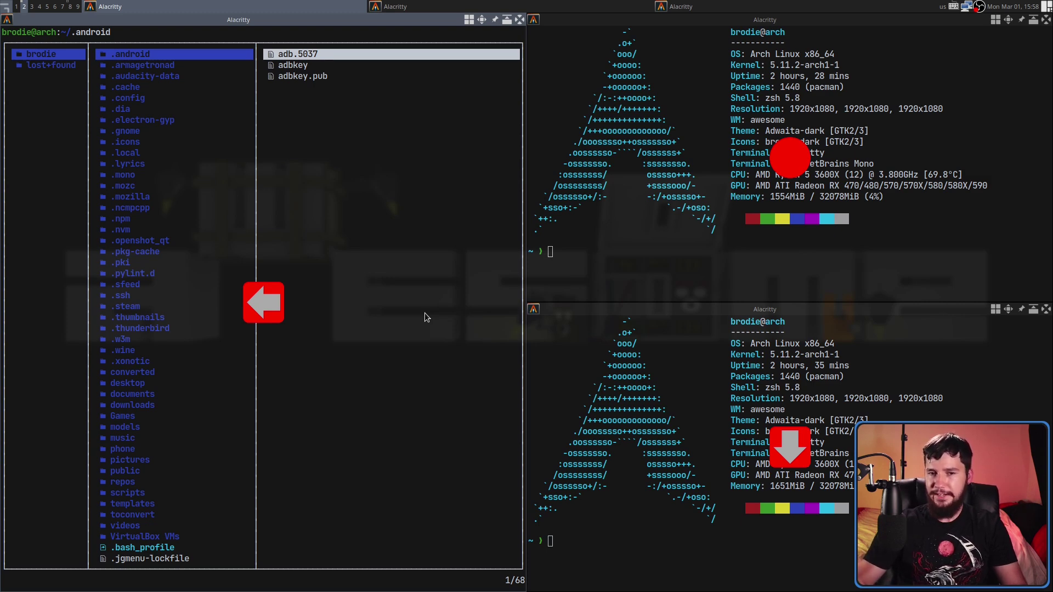
key("super+shift+k")
key("super+shift+k")
key("super+shift+k")
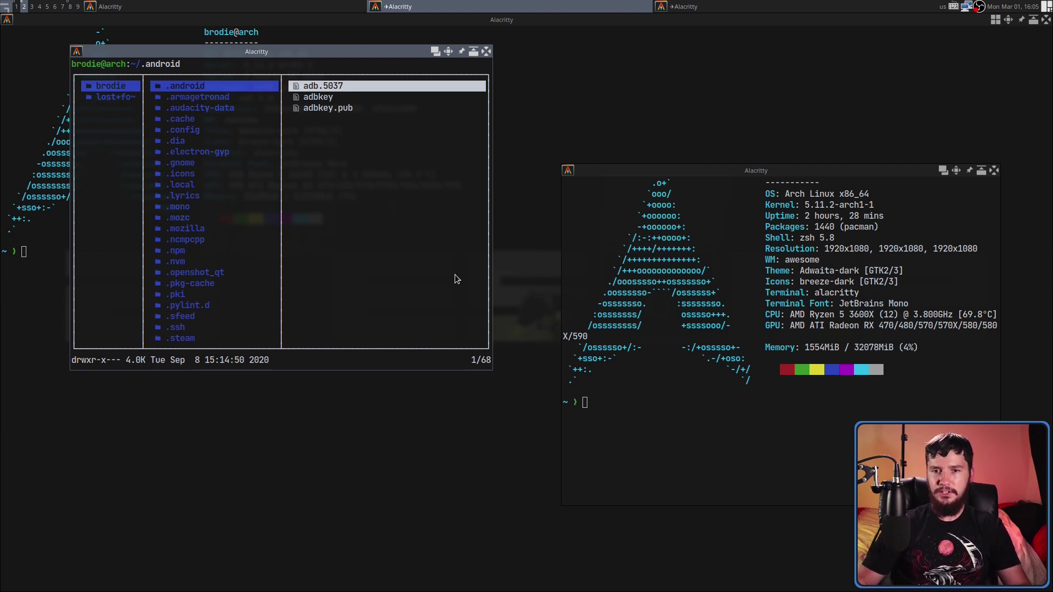
Switch focus back and forth between the floating file manager window and the floating terminal.
key("super+j")
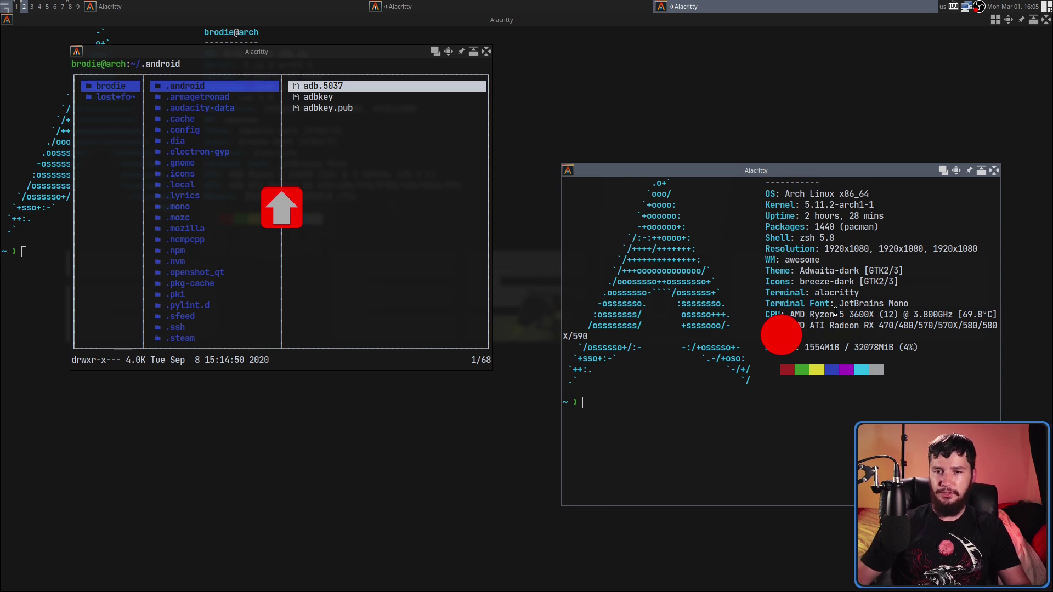
key("super+k")
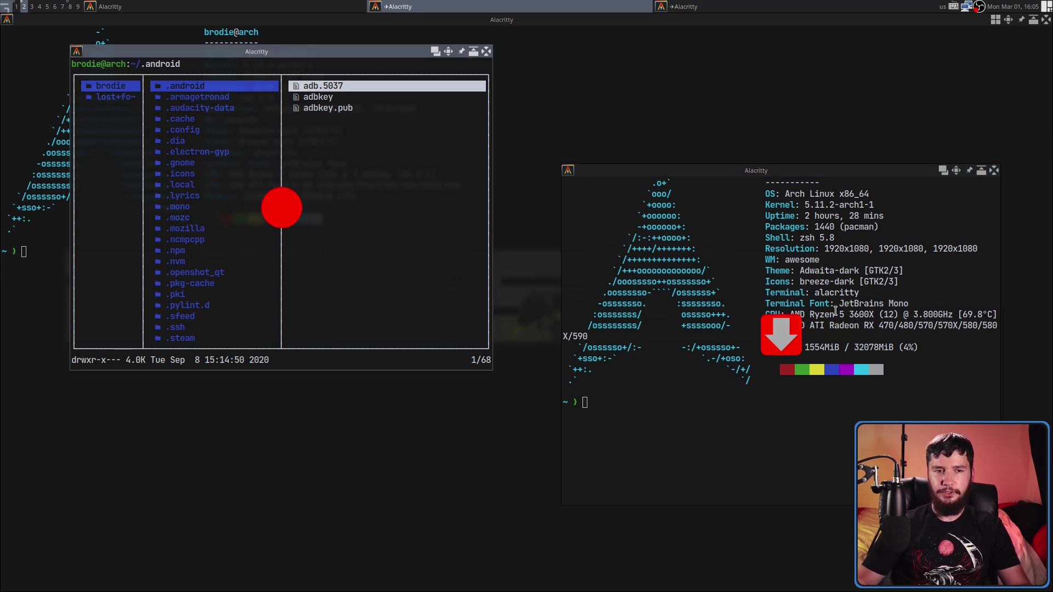
key("super+j")
key("super+k")
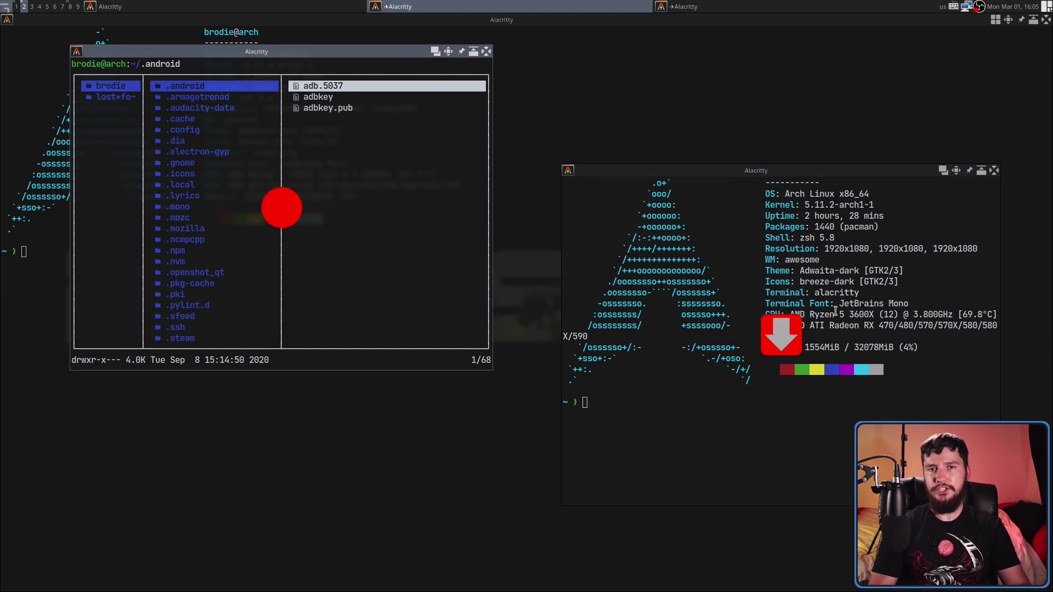
key("super+j")
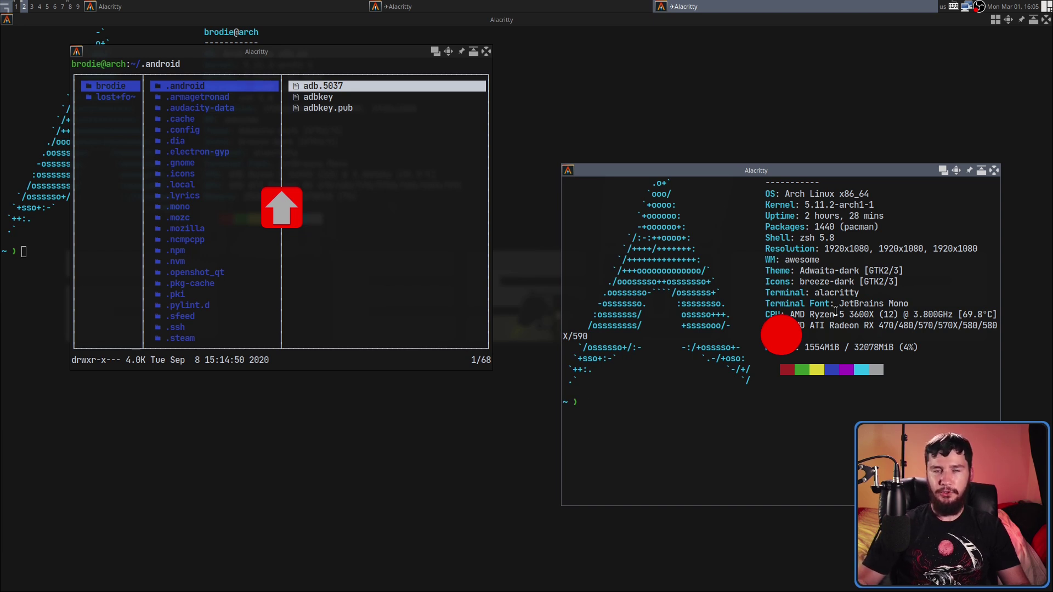
key("super+j")
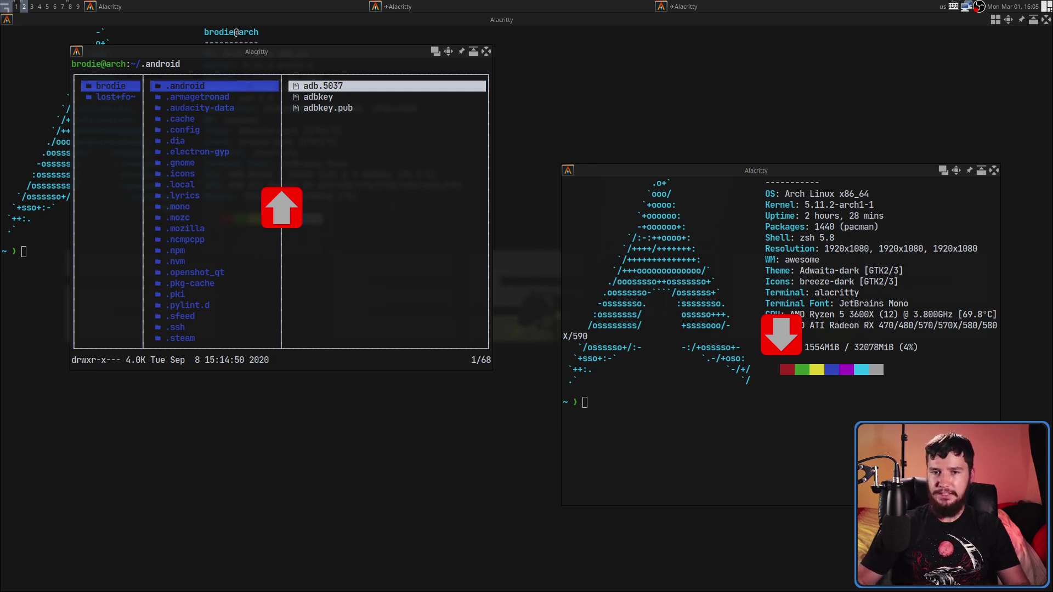
left_click(785, 300)
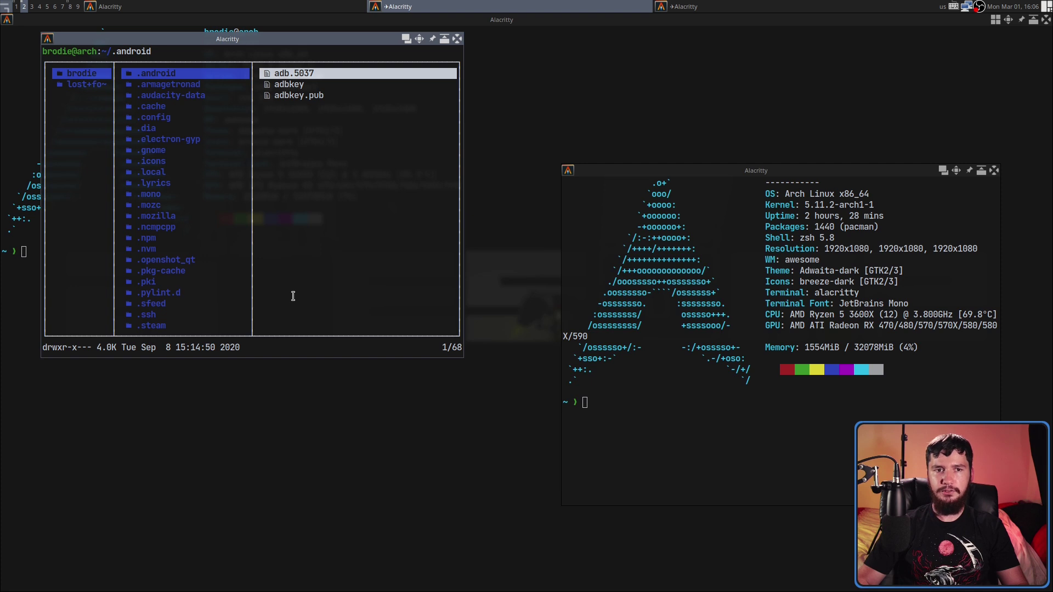
Move the floating file manager window repeatedly between the screen's edges, finishing in the upper-left corner of the screen.
key("super+Up")
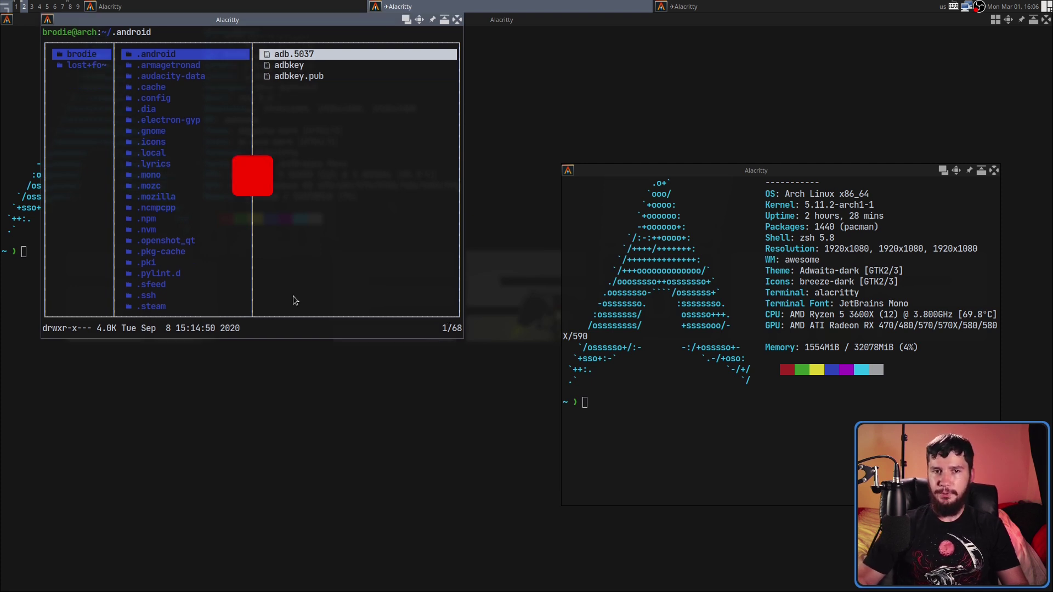
key("super+Down")
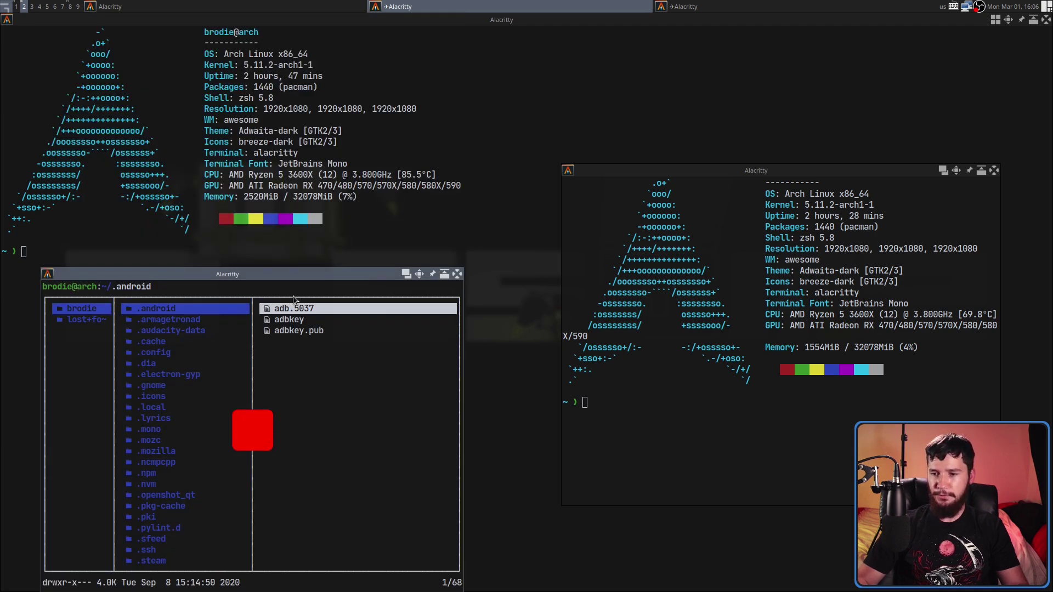
key("super+Right")
key("super+Up")
key("super+Left")
key("super+Down")
key("super+Right")
key("super+Up")
key("super+Left")
key("super+Right")
key("super+Left")
key("super+Down")
key("super+Right")
key("super+Up")
key("super+Left")
key("super+Down")
key("super+Right")
key("super+Up")
key("super+Left")
key("super+Right")
key("super+Down")
key("super+Left")
key("super+Up")
key("super+Right")
key("super+Left")
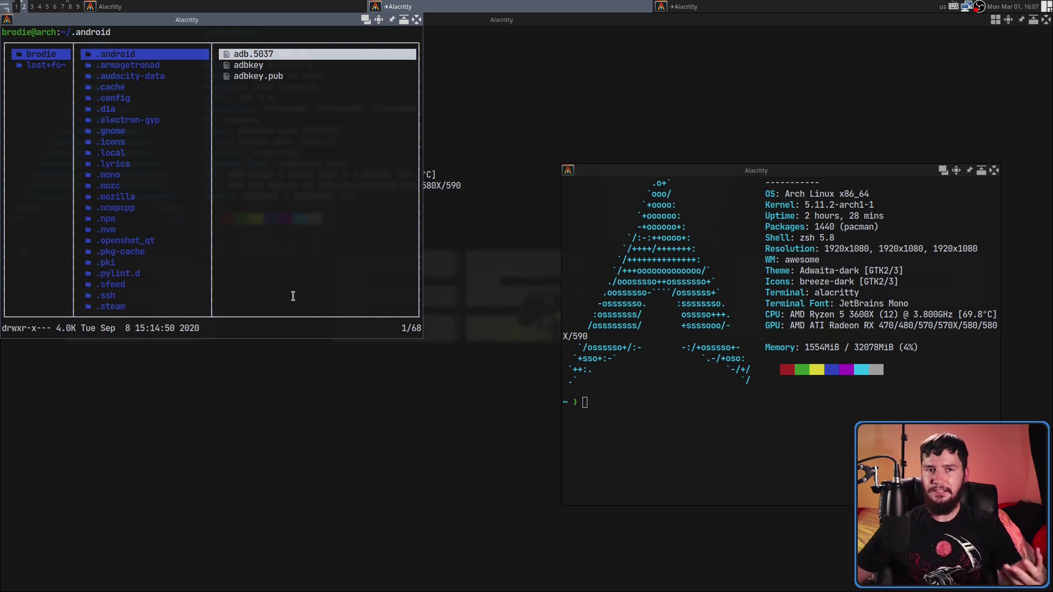
Show the resize handles on the floating file manager window, widen it three increments rightward and extend it two increments downward.
key("Insert")
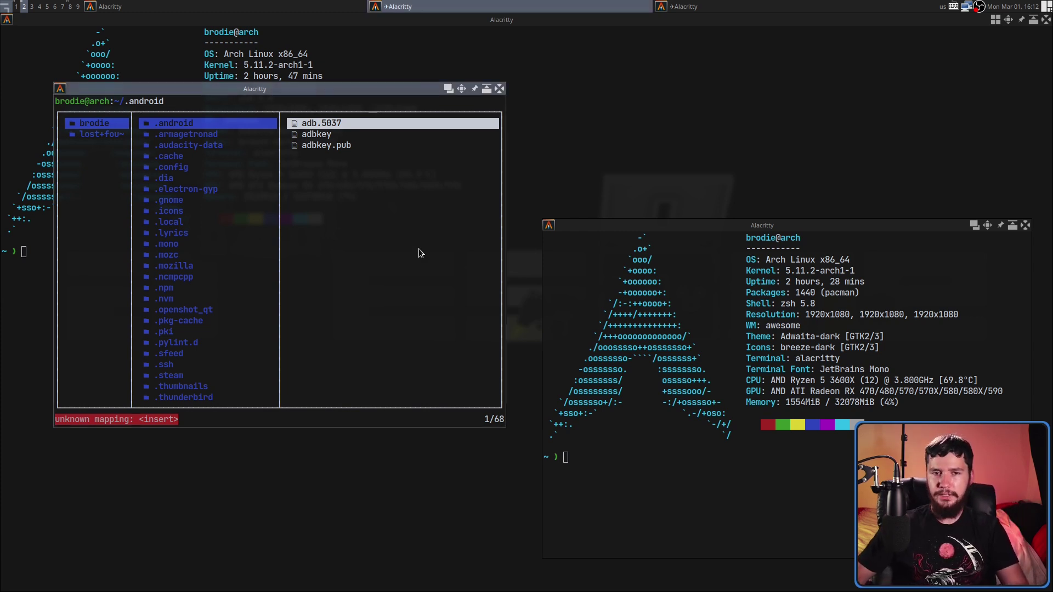
key("super+Up")
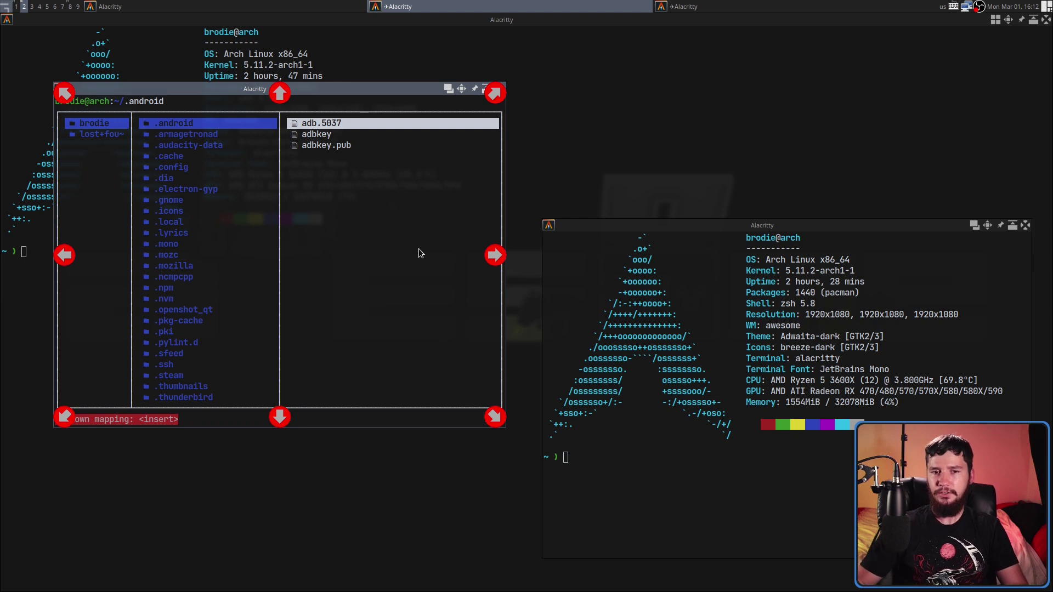
key("Right")
key("Right")
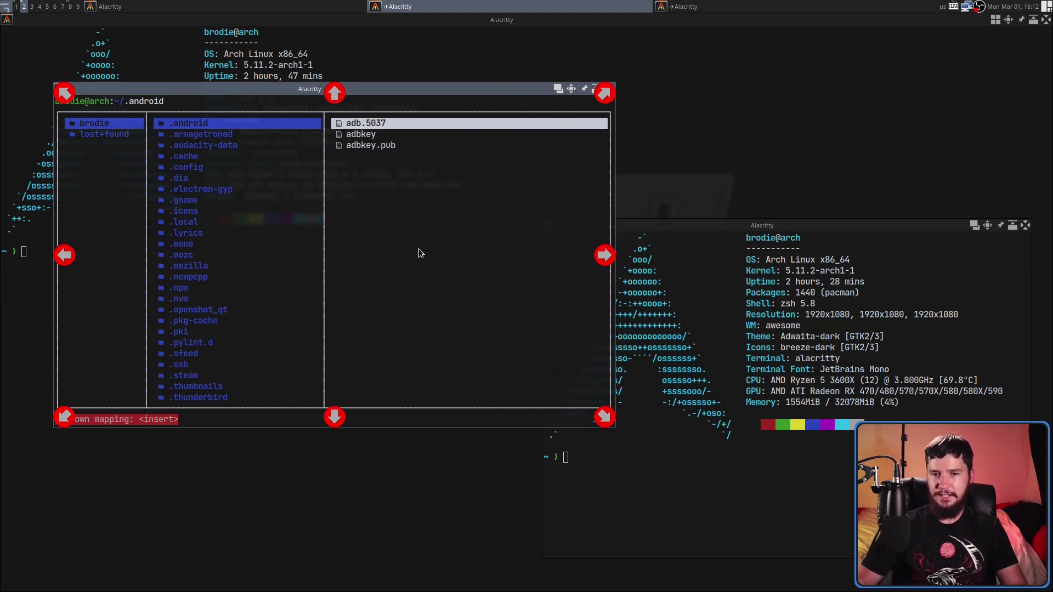
key("Right")
key("Down")
key("Down")
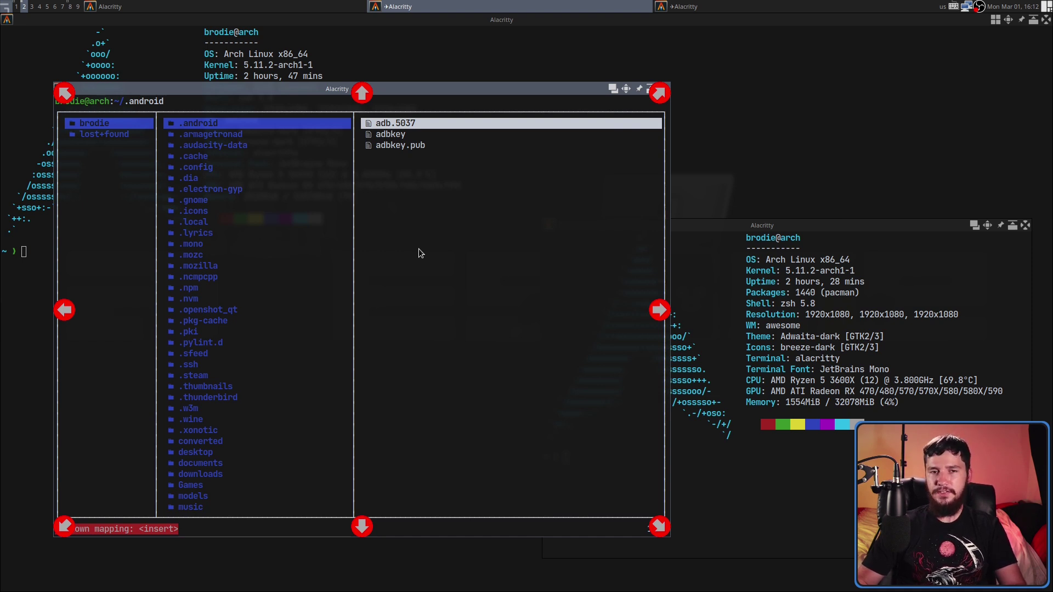
key("Escape")
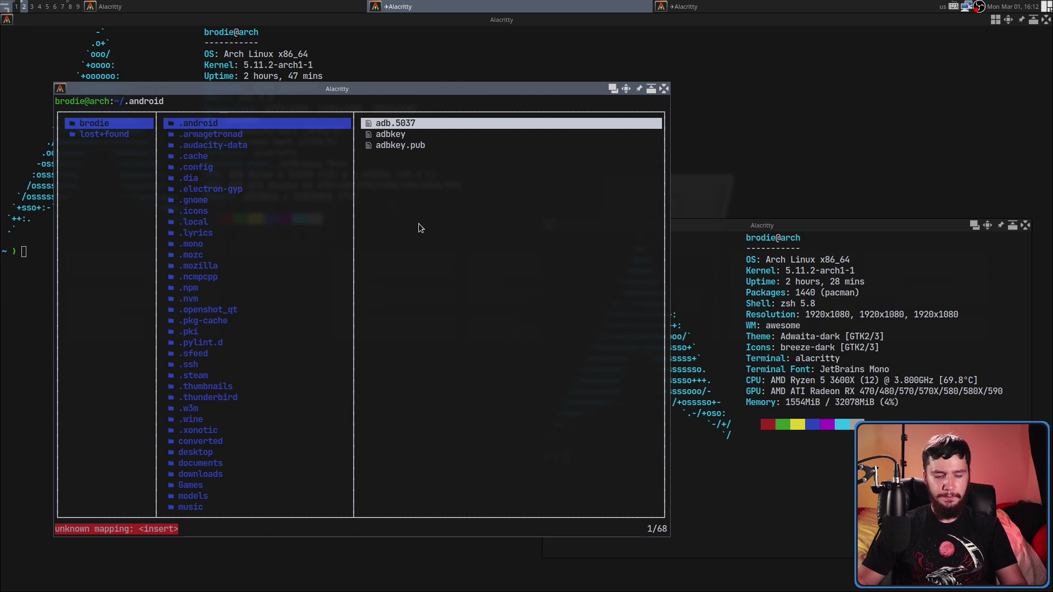
Shrink the floating file manager window by pulling in its right, top and left edges in resize mode.
key("super")
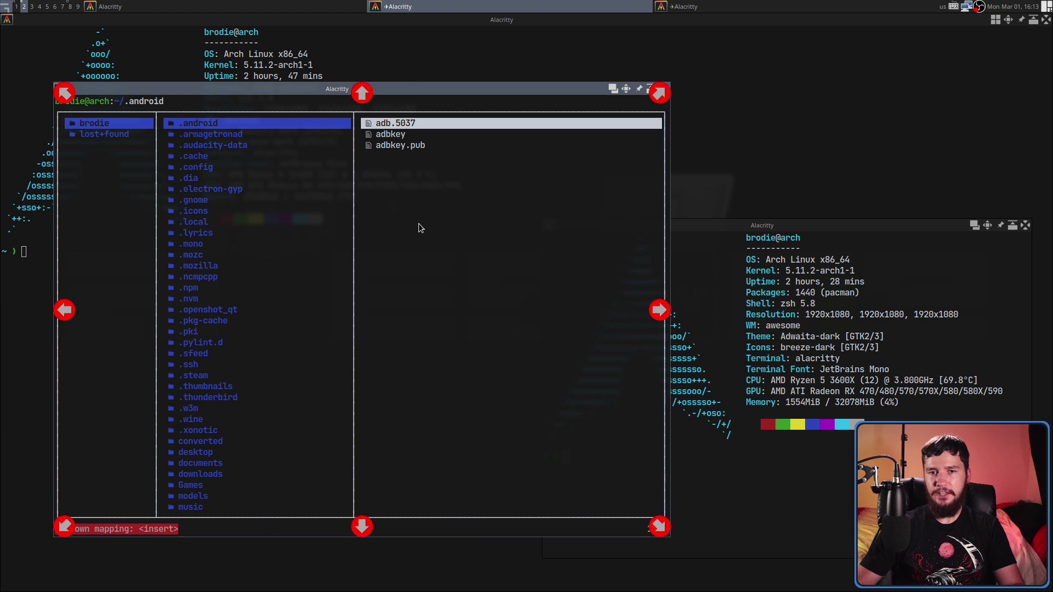
key("super+ctrl+Left")
key("super+ctrl+Left")
key("super+ctrl+Left")
key("super+shift+Down")
key("super+shift+Down")
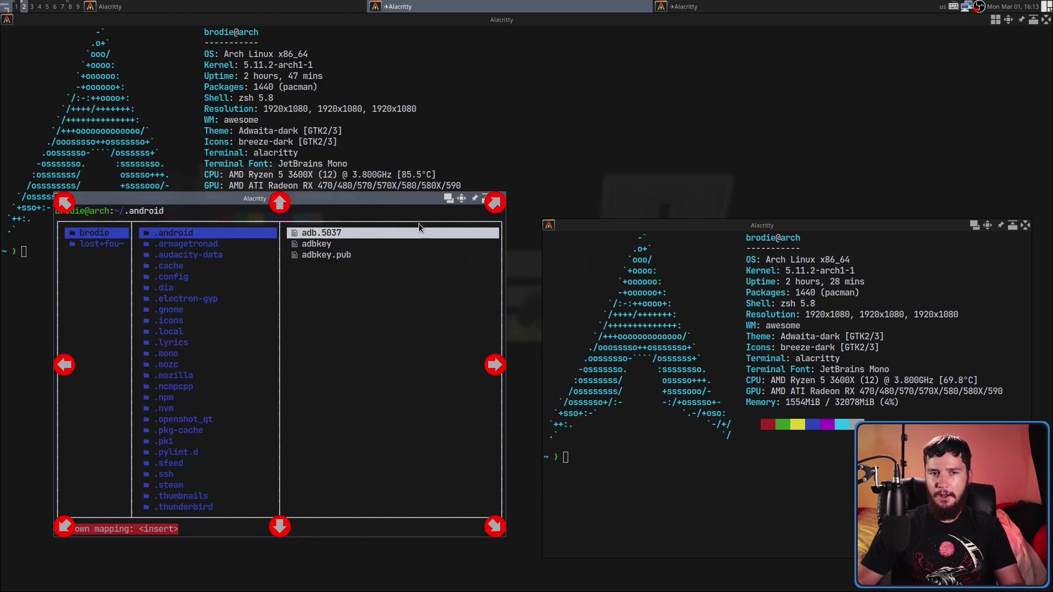
key("super+shift+Down")
key("super+shift+Right")
key("super+ctrl+Left")
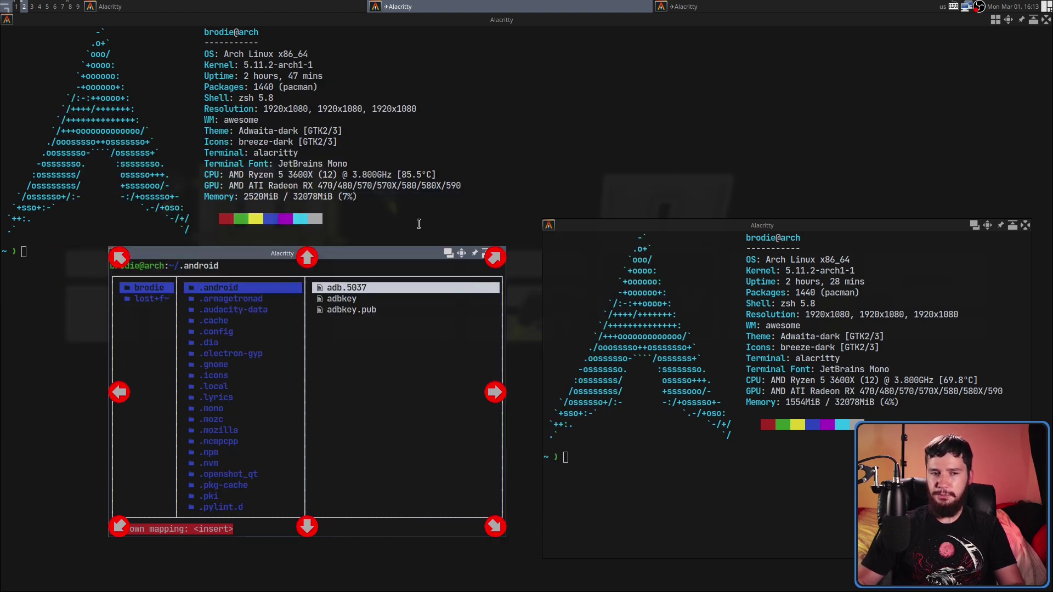
Raise the file manager window's bottom edge and extend its right and top edges outward.
key("super+ctrl+Up")
key("super+ctrl+Right")
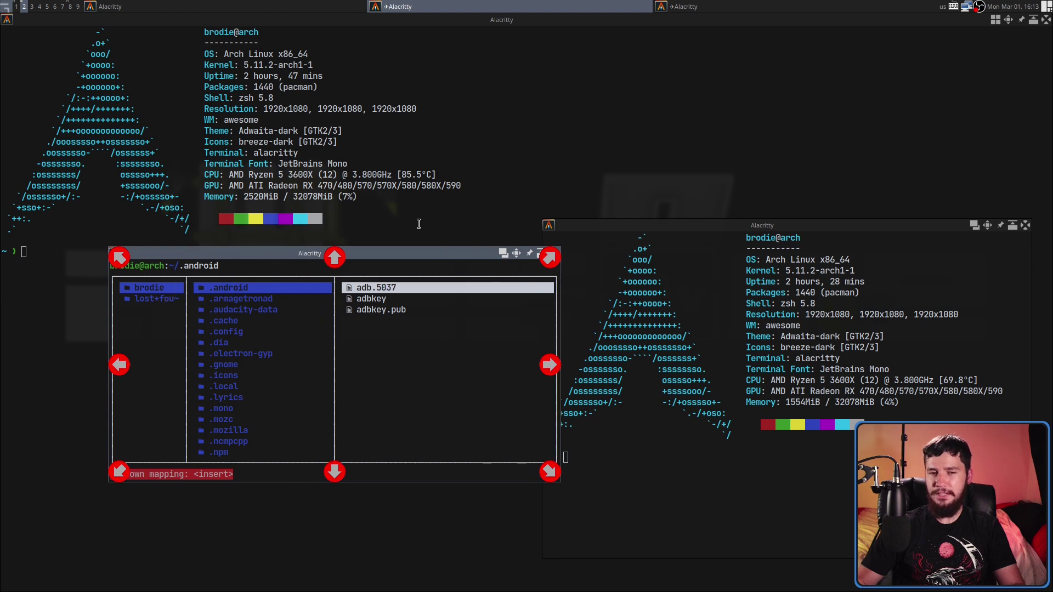
key("super+ctrl+Right")
key("super+shift+Up")
key("super+shift+Up")
key("super+shift+Up")
key("super+ctrl+Right")
key("super+ctrl+Right")
key("super+ctrl+Left")
key("super+ctrl+Left")
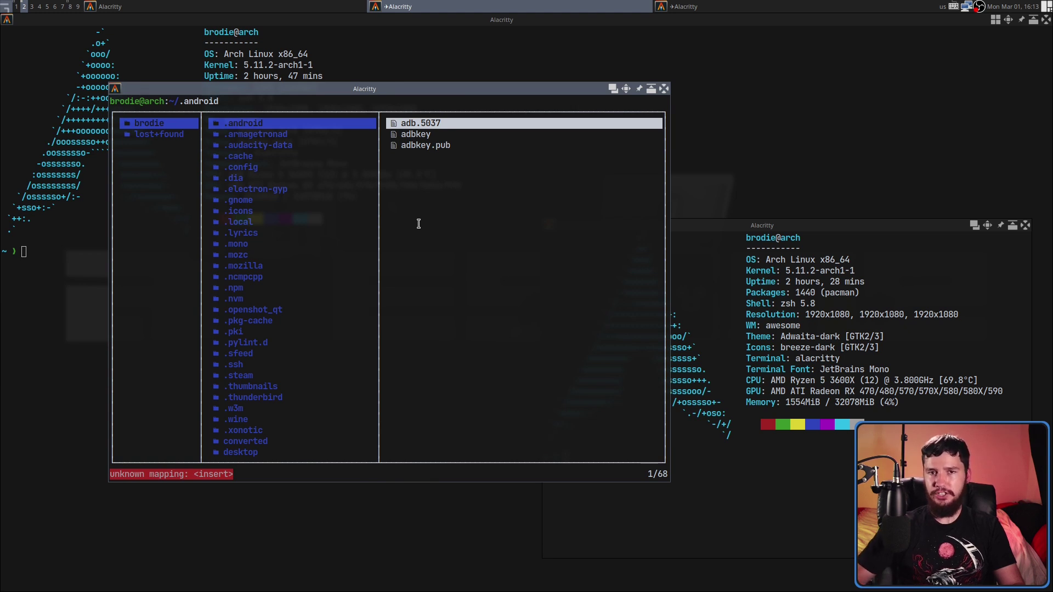
Resize the floating file manager window smaller from its corners and adjust the floating terminal's upper-left corner.
key("super+j")
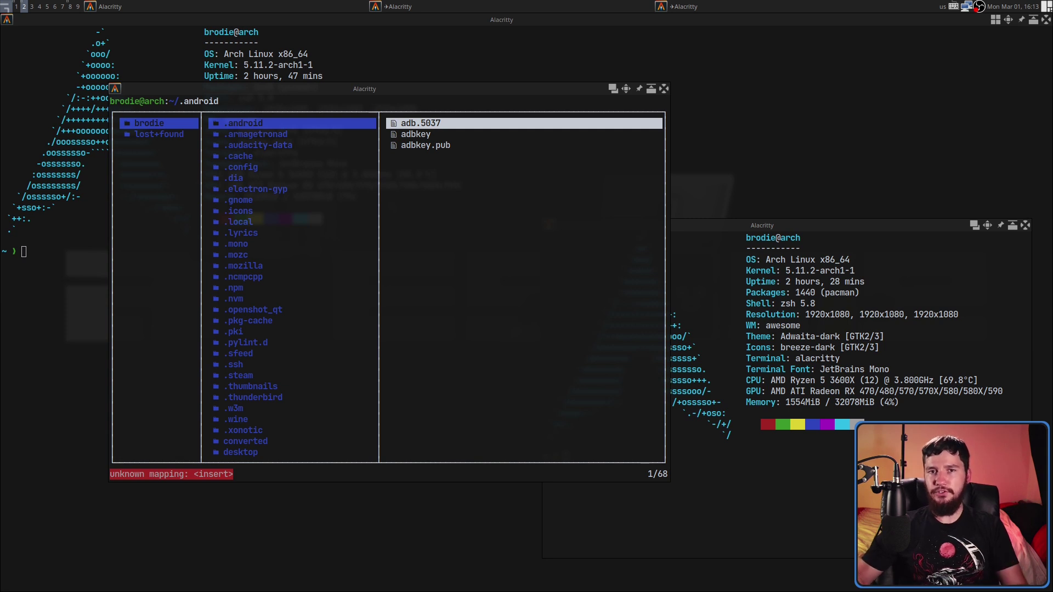
left_click(654, 167)
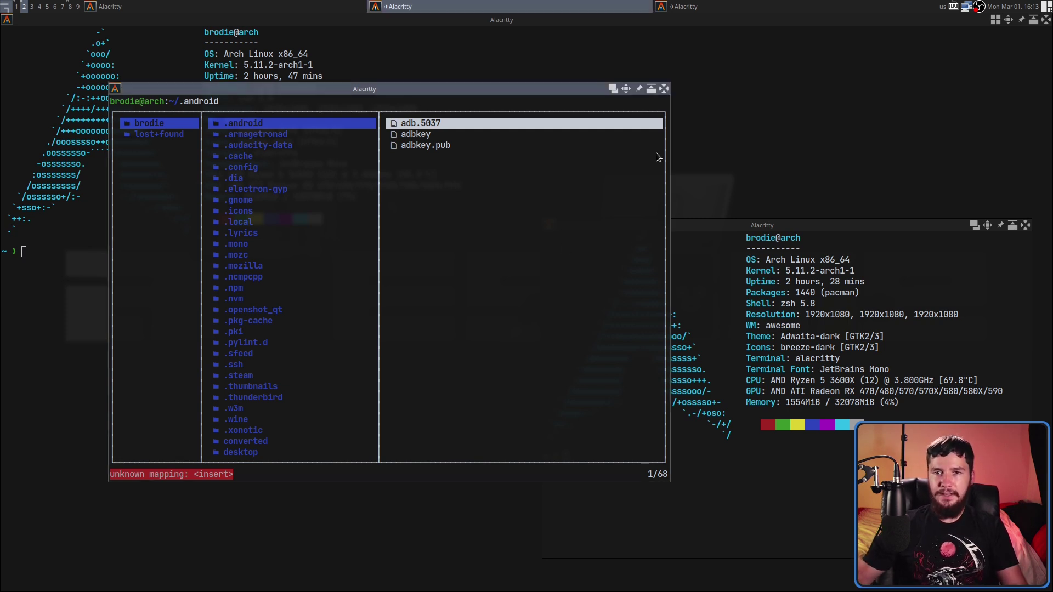
left_click_drag(662, 97, 597, 122)
left_click_drag(599, 301, 623, 193)
left_click_drag(543, 220, 551, 243)
left_click(478, 206)
Move the floating file manager window near the top of the screen and enlarge it from its lower-right corner.
left_click_drag(366, 190, 369, 82)
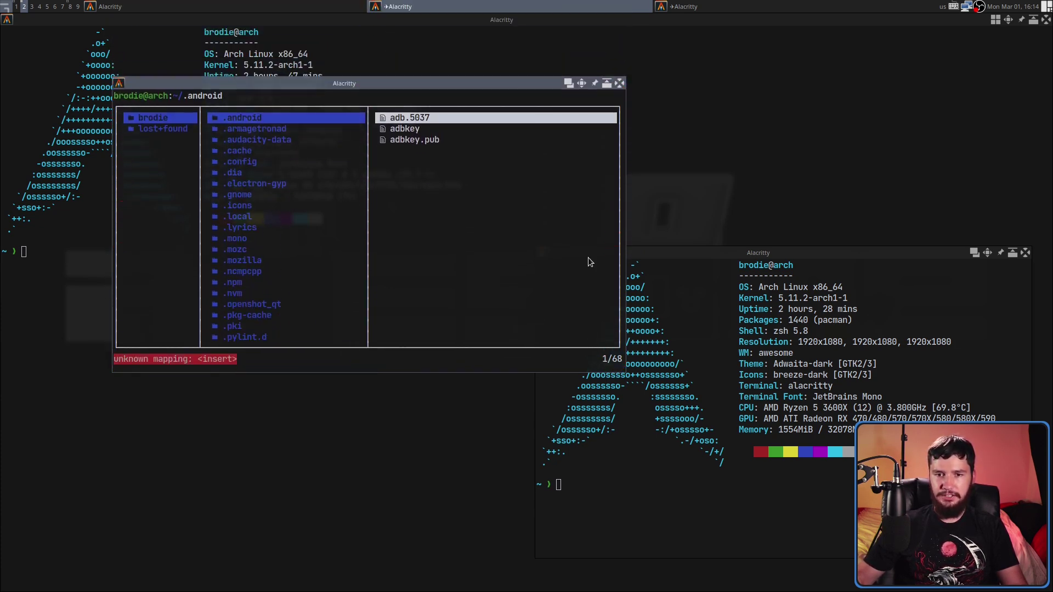
left_click_drag(623, 367, 781, 468)
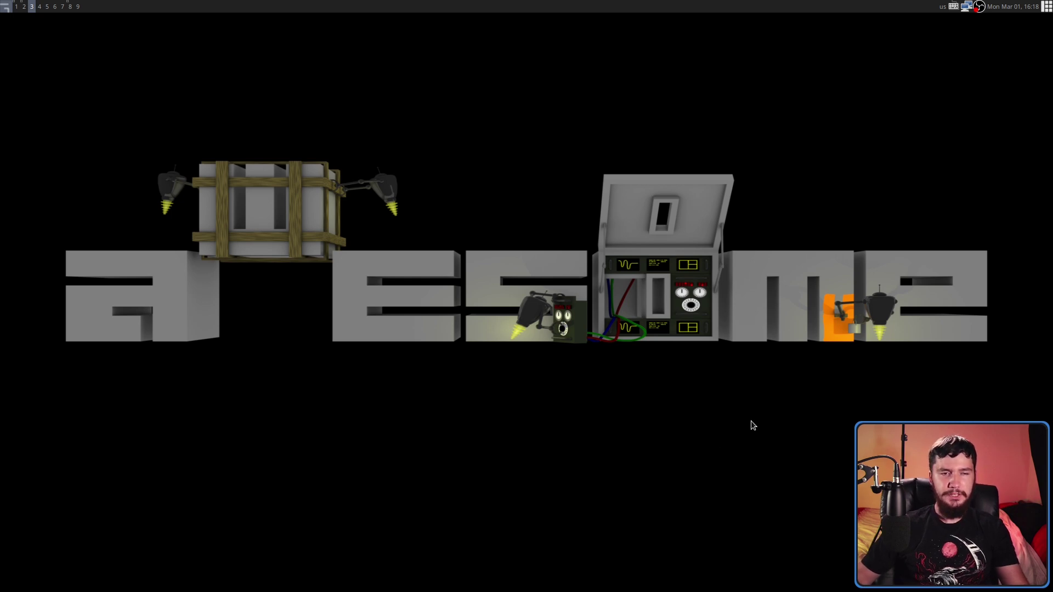
Go to workspace 1 and cycle forward through the workspaces to workspace 5.
key("super+1")
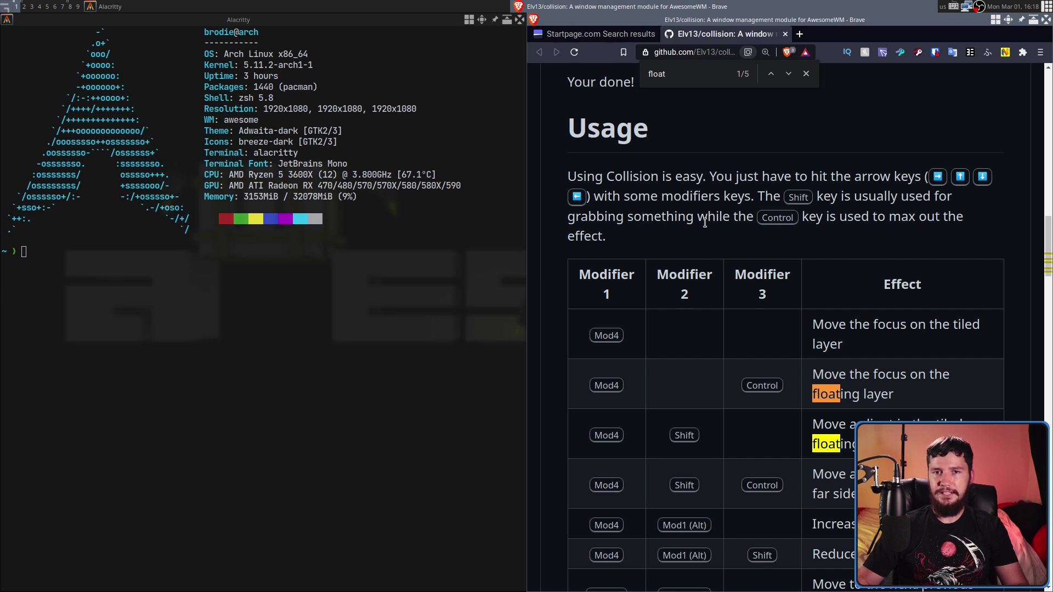
key("super+Right")
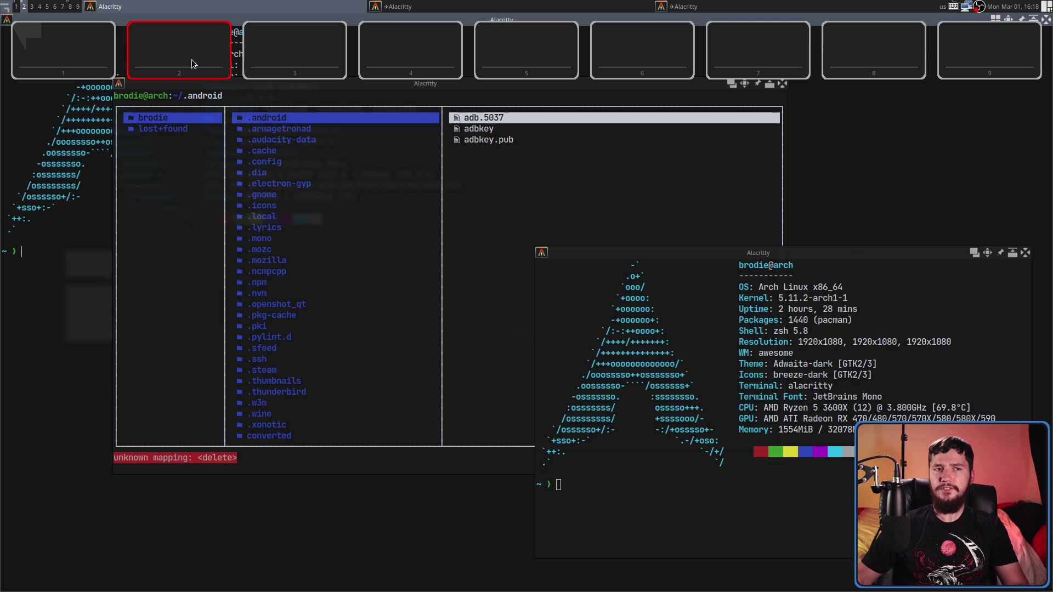
key("super+Right")
key("super+Right")
key("super+Right")
key("super+Right")
key("super+Right")
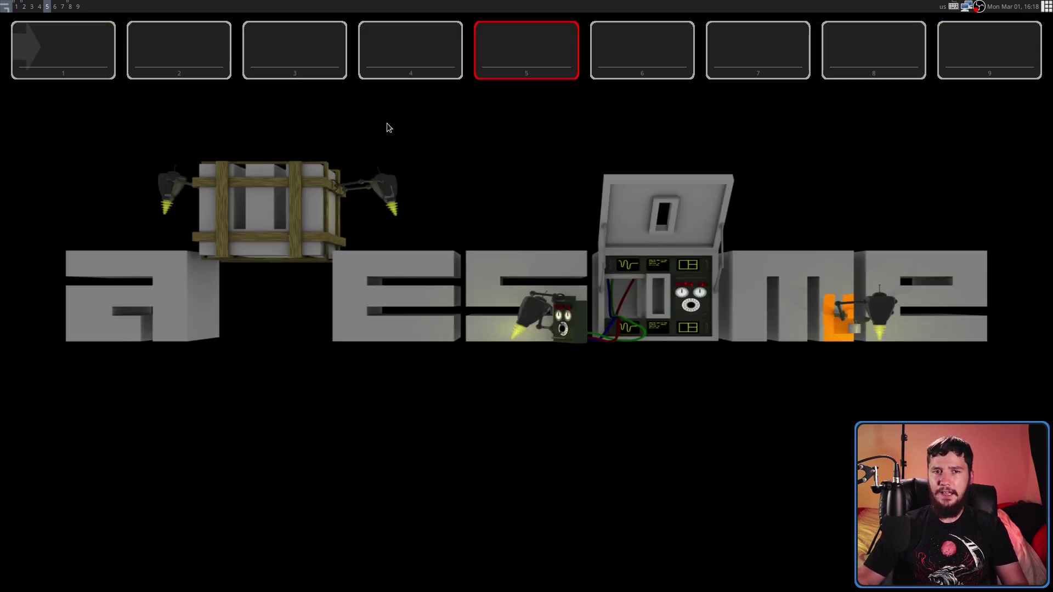
Cycle backward through the workspaces to workspace 3.
key("super+Left")
key("super+Left")
key("super+Left")
key("super+Left")
key("super+Left")
key("super+Left")
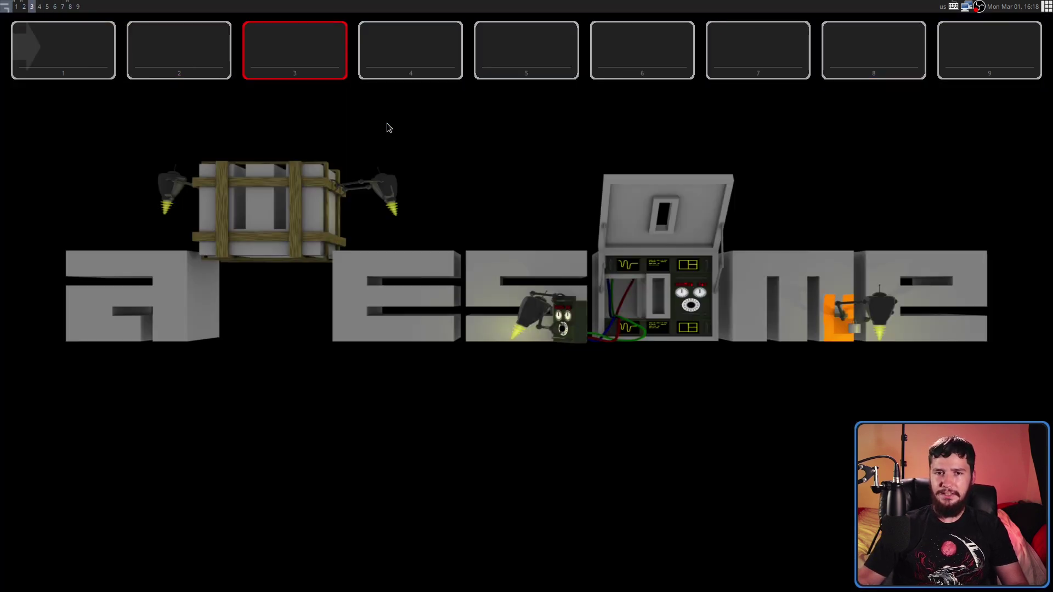
Cycle four workspaces forward and four workspaces back again.
key("super+Right")
key("super+Right")
key("super+Right")
key("super+Right")
key("super+Left")
key("super+Left")
key("super+Left")
key("super+Left")
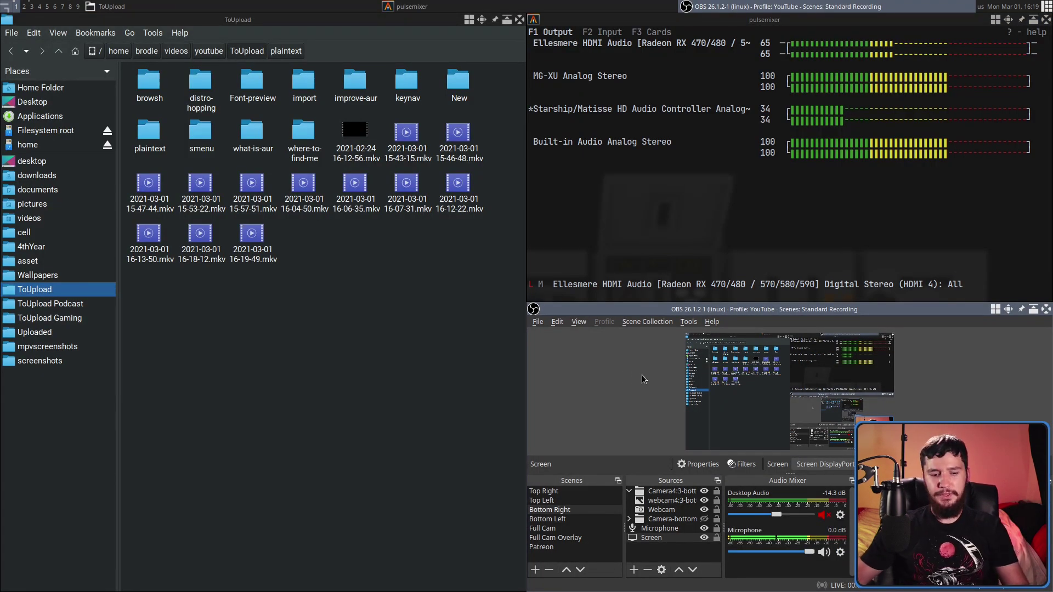
Advance from workspace 1 to workspace 3.
key("super+Right")
key("super+Right")
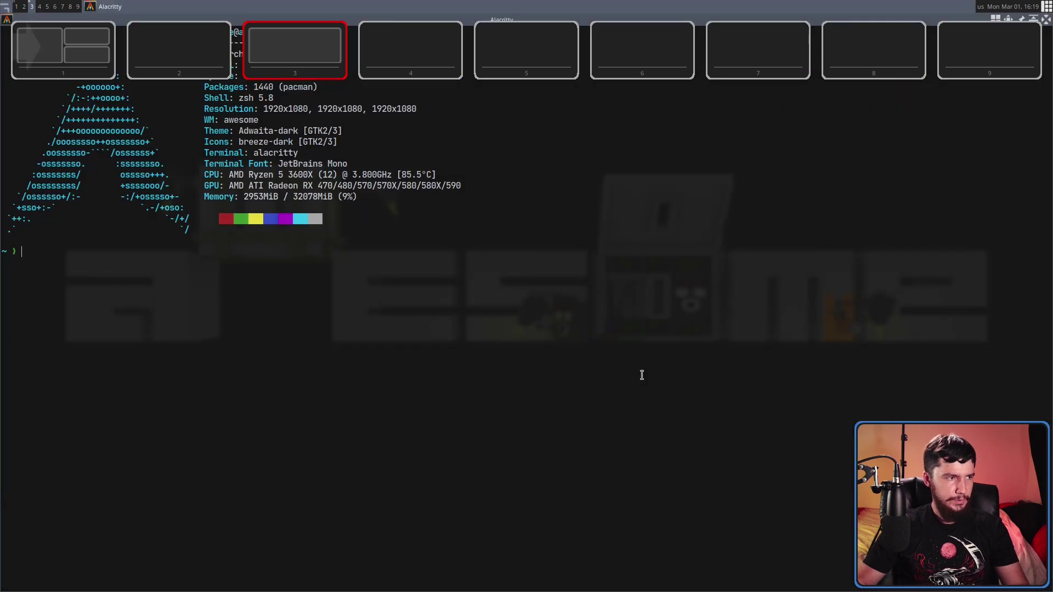
Step back from workspace 3 to workspace 1 and cycle forward through the workspaces.
key("super+Left")
key("super+Left")
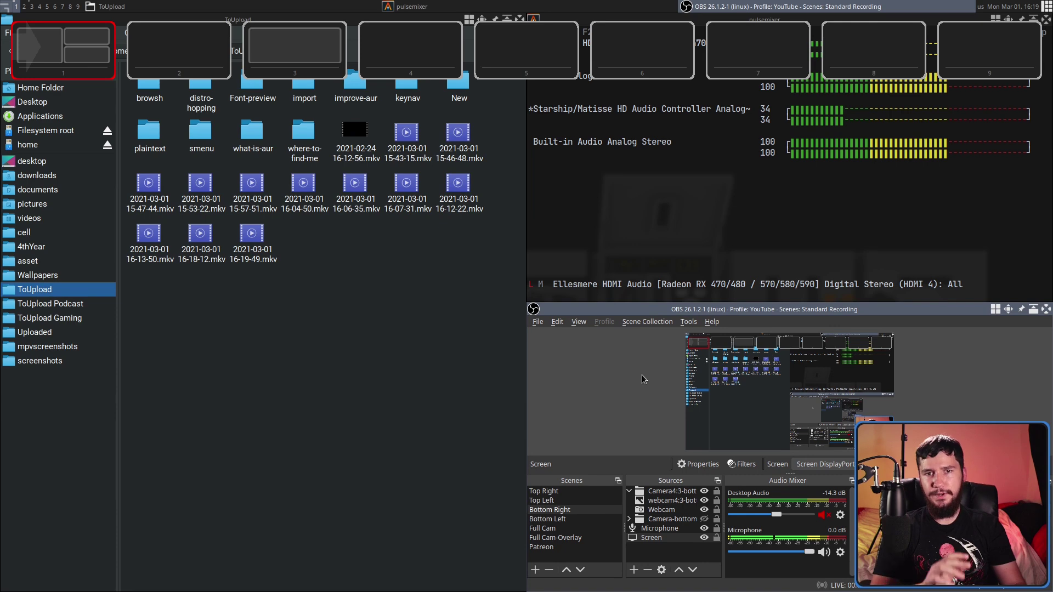
key("super+Right")
key("super+Right")
key("super+Right")
key("super+Right")
key("super+Right")
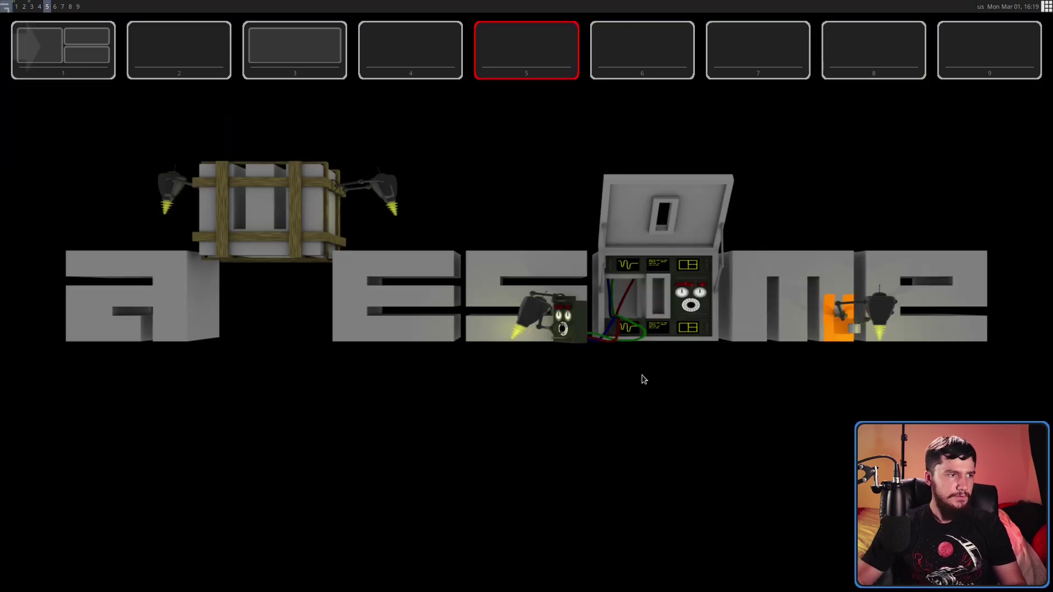
Cycle backward through the workspaces from workspace 5 to workspace 3.
key("super+Left")
key("super+Left")
key("super+Left")
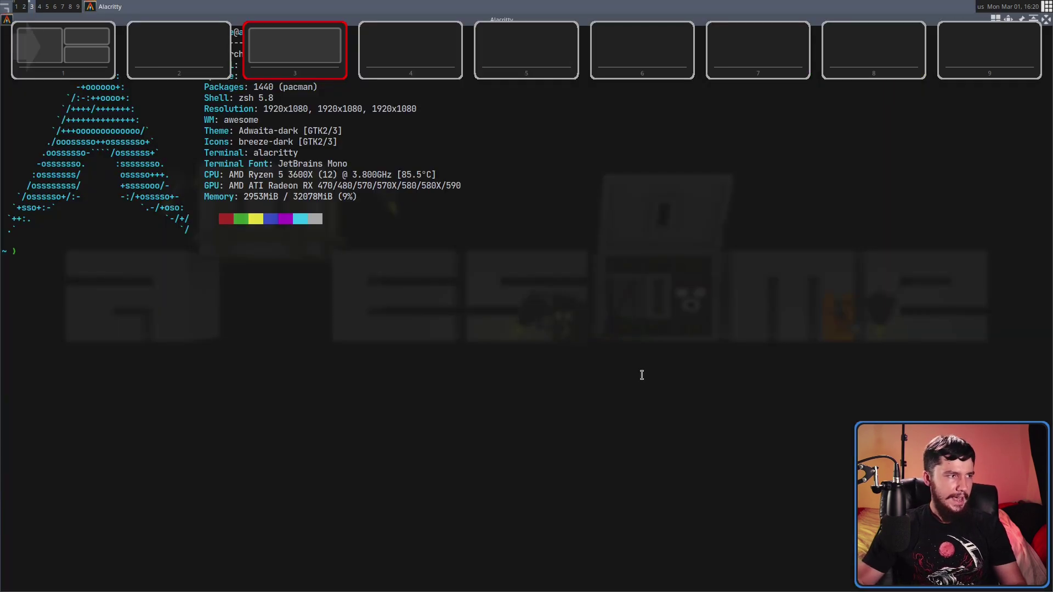
Go to workspace 4 and open four terminal windows there.
key("super+Right")
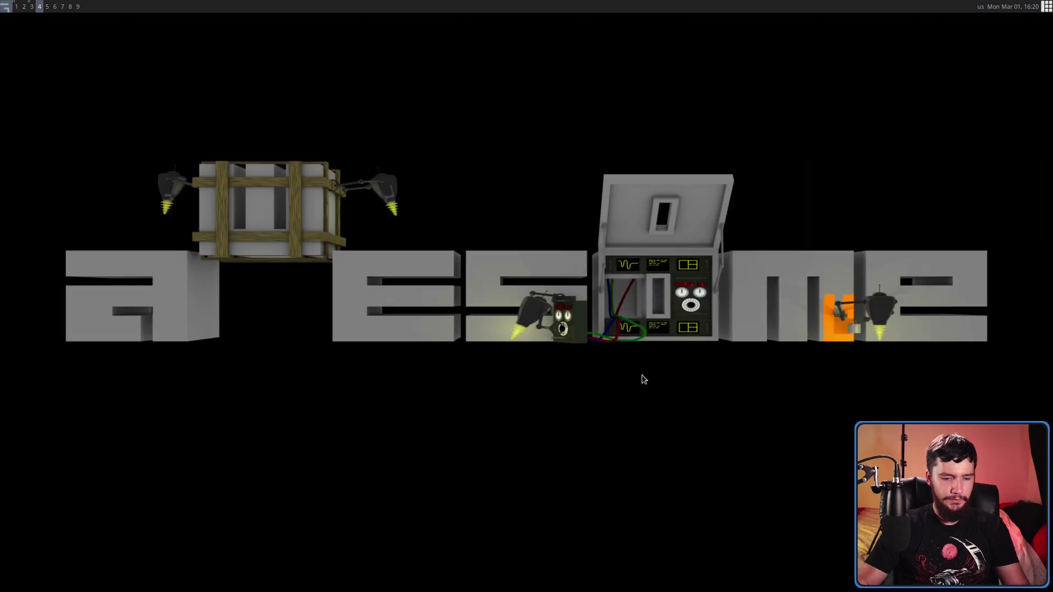
key("super+Return")
key("super+Return")
key("super+Return")
key("super+Return")
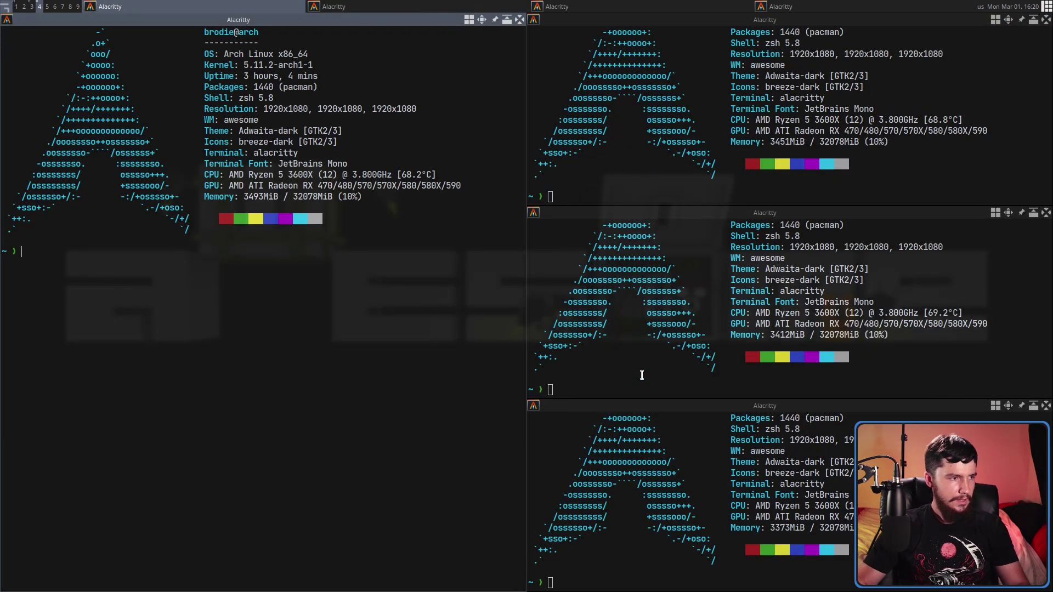
Step two workspaces back from workspace 4 and two forward again.
key("super+Left")
key("super+Left")
key("super+Right")
key("super+Right")
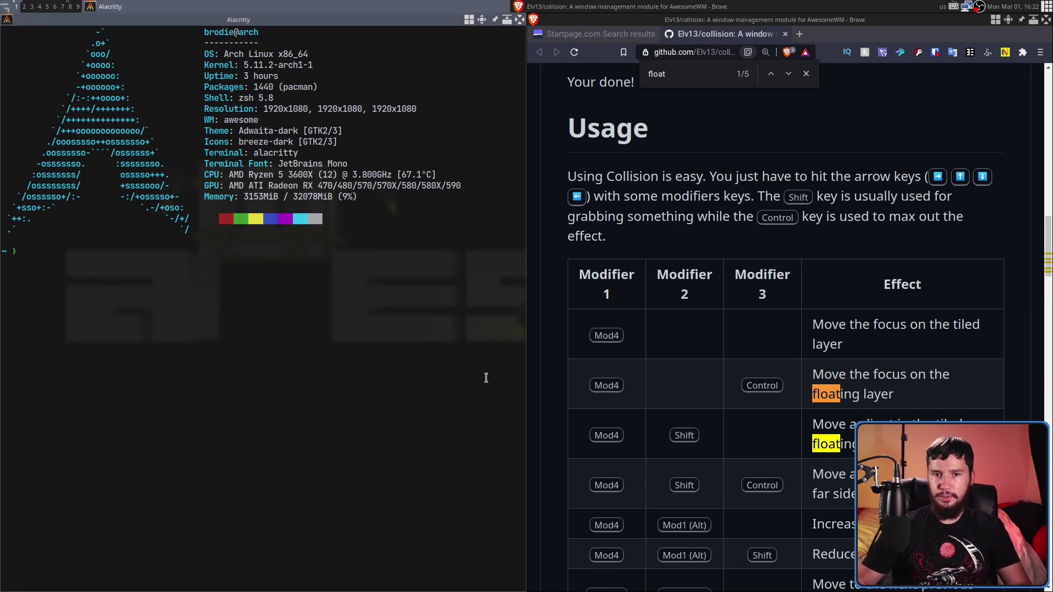
Trigger Collision's screen number and mouse pointer indicators with the pointer over the terminal window.
left_click(262, 332)
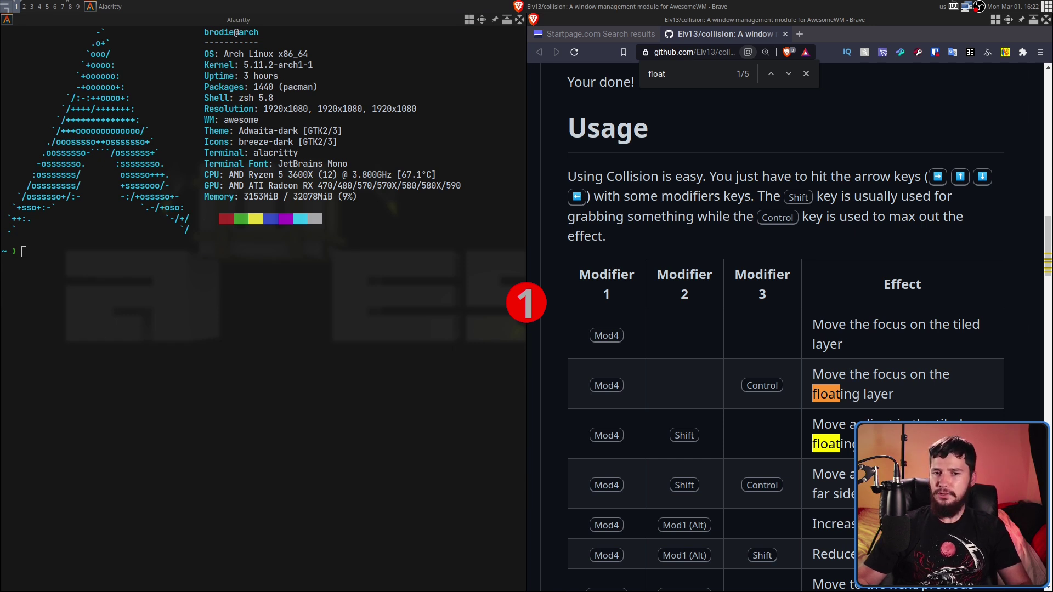
left_click(262, 333)
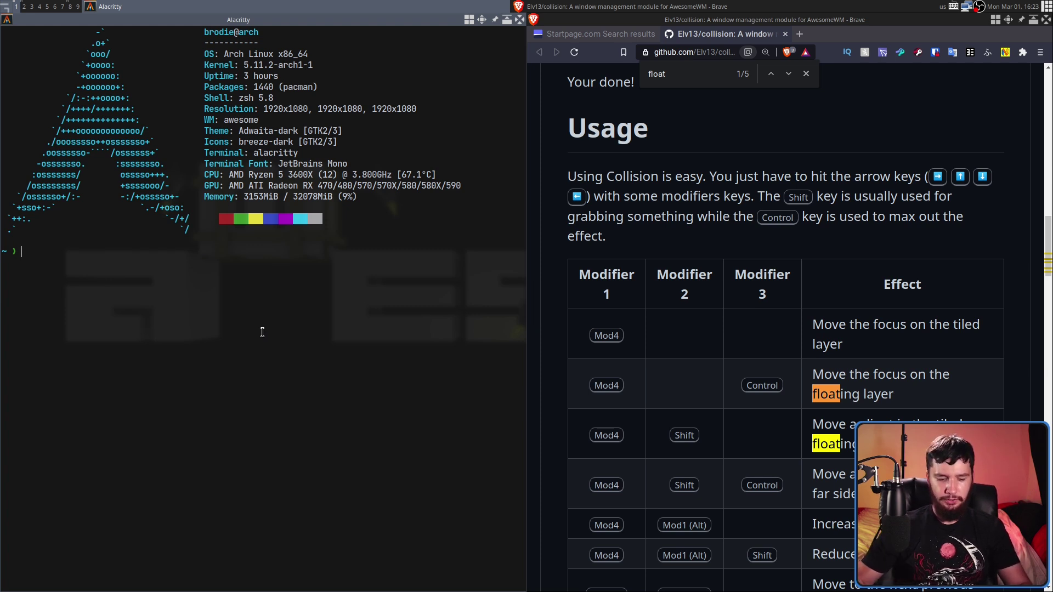
left_click(262, 332)
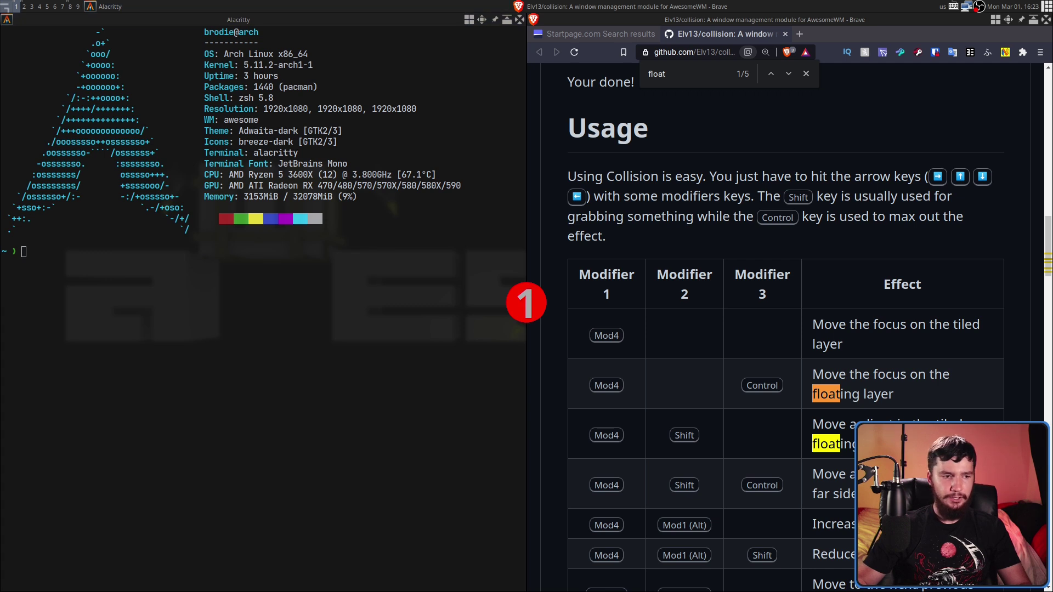
left_click(262, 333)
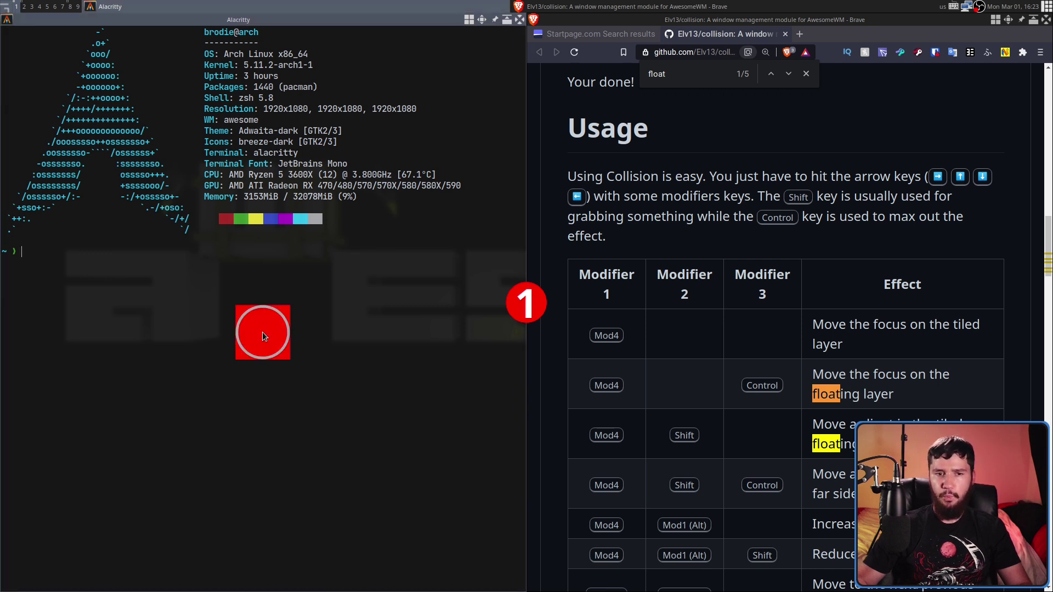
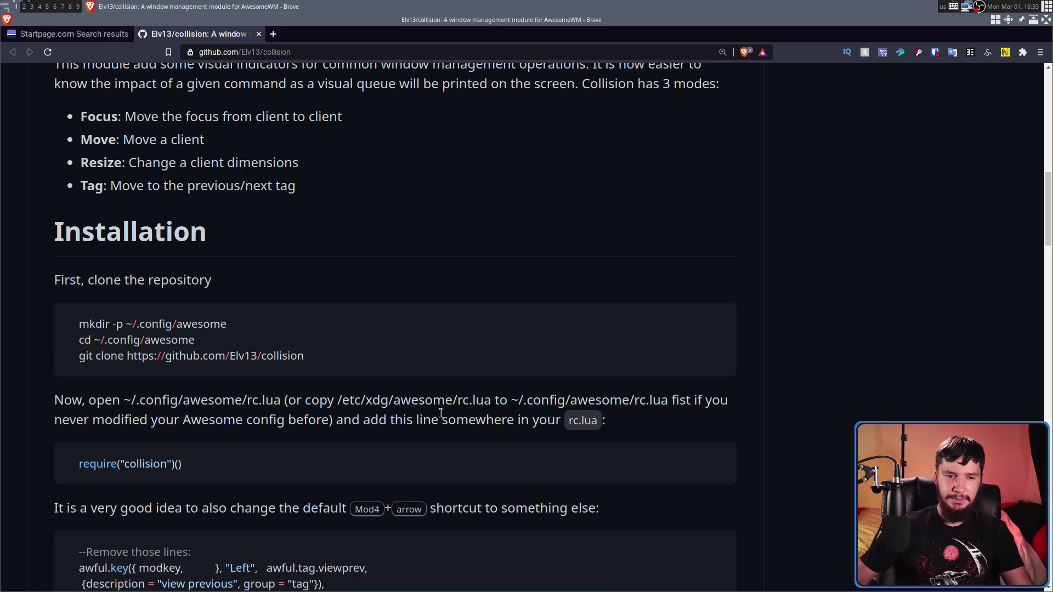
Open a terminal beside the Collision repository page and launch the lf file manager in it.
key("super+Return")
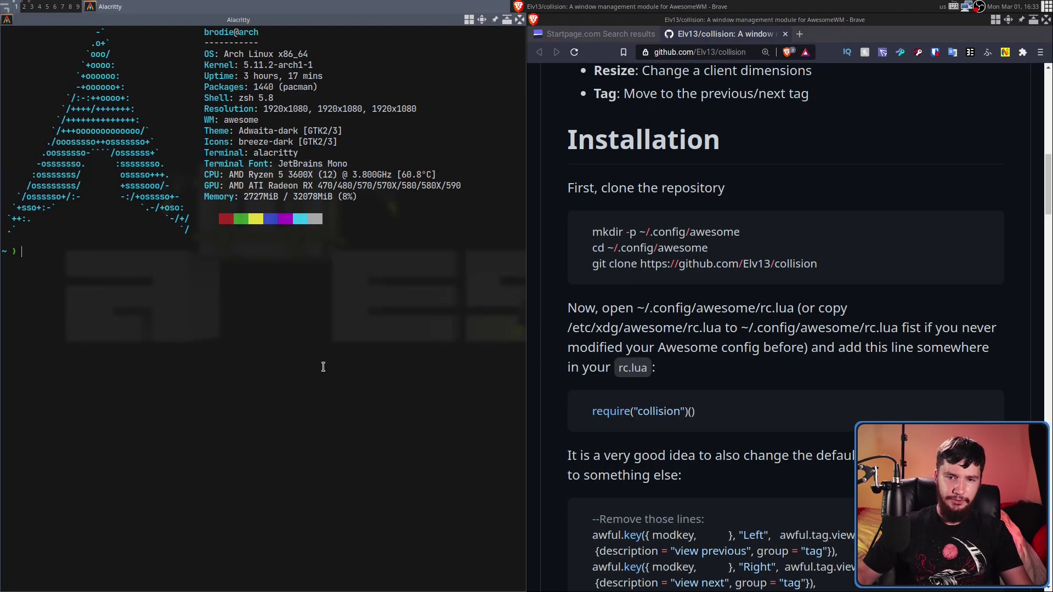
left_click_drag(819, 276, 589, 265)
type("lf")
key("Return")
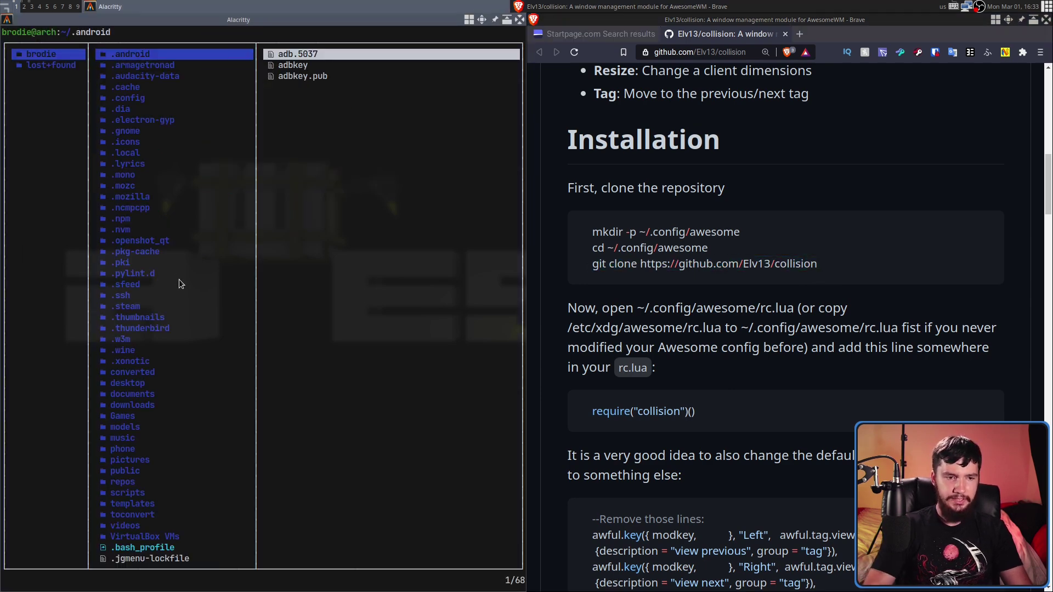
Navigate in lf from the home directory through .config into the awesome folder.
key("j")
key("j")
key("j")
key("j")
key("l")
key("j")
key("j")
key("j")
key("j")
key("j")
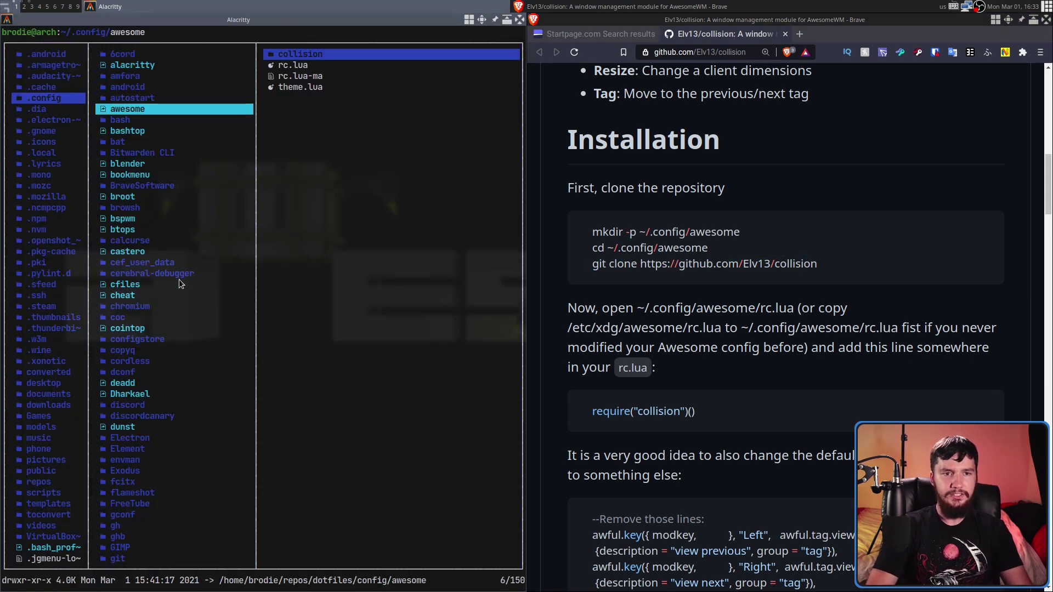
key("l")
Enlarge the text of the lf terminal and make the window fullscreen.
key("ctrl+equal")
key("ctrl+equal")
key("ctrl+equal")
key("ctrl+equal")
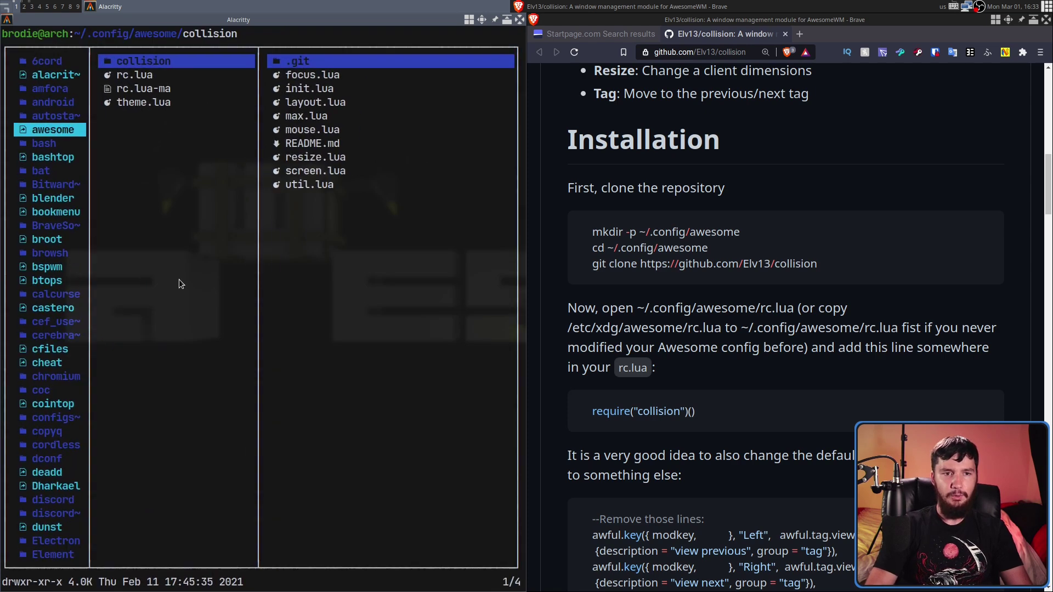
key("j")
key("j")
key("k")
key("k")
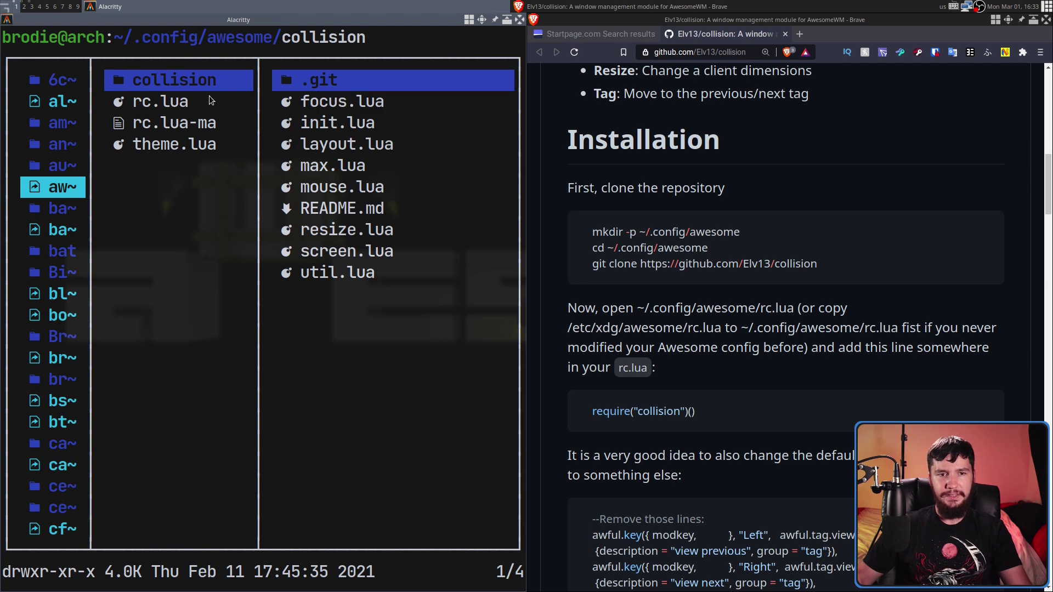
key("super+f")
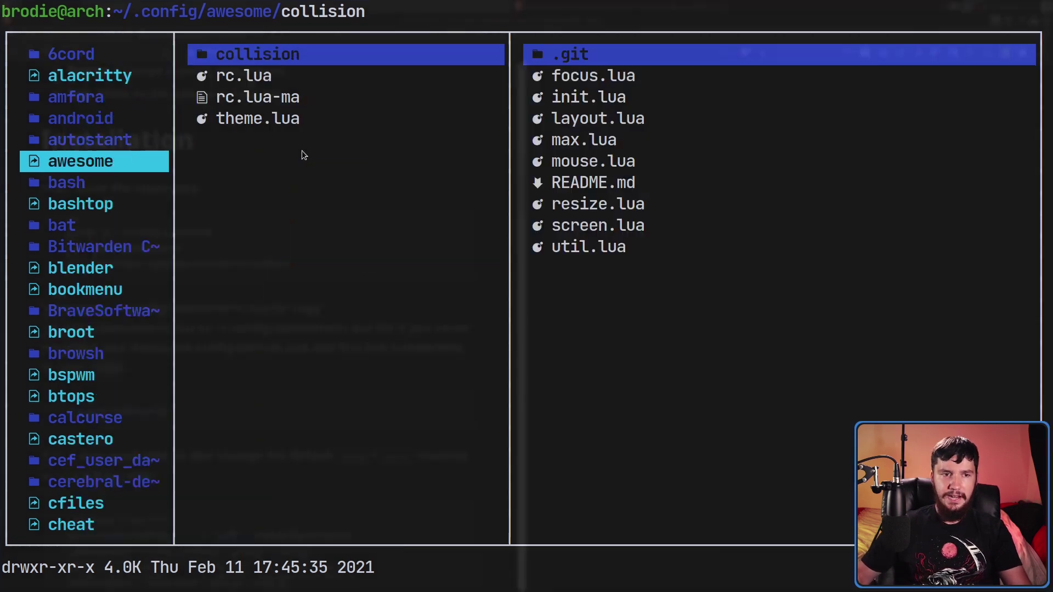
Open rc.lua from the awesome folder and choose to edit it despite the existing swap file.
key("j")
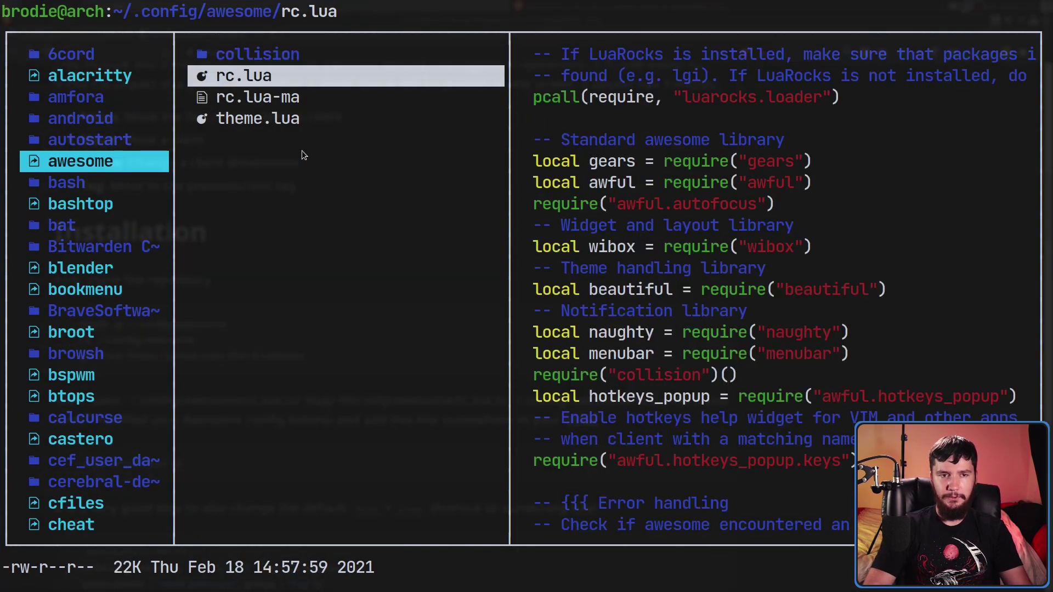
key("l")
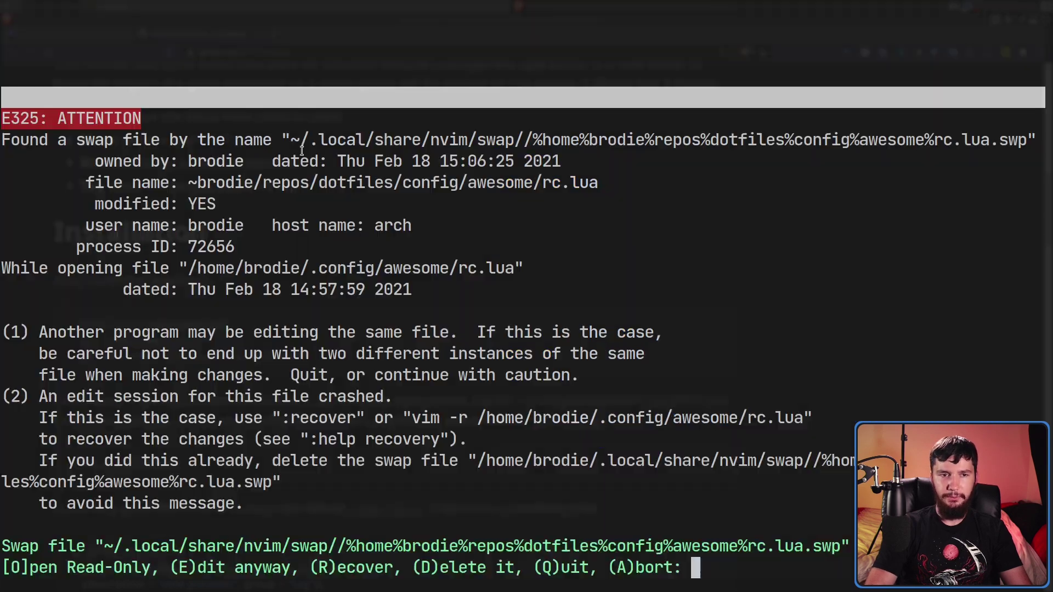
key("e")
Go down to the require("collision")() line in rc.lua and highlight it.
key("j")
key("j")
key("j")
key("j")
key("j")
key("j")
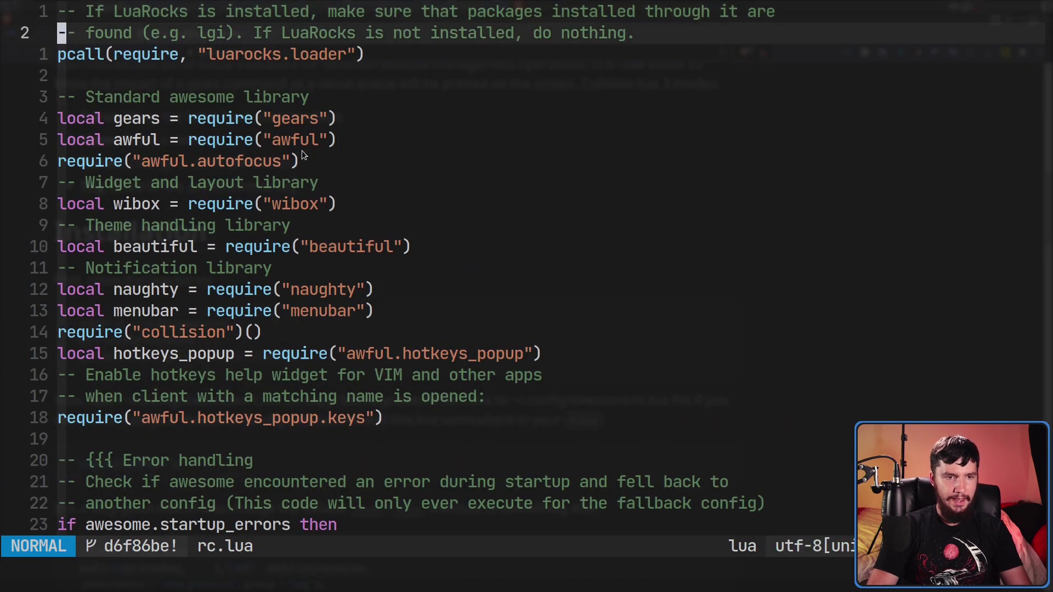
key("j")
key("j")
key("j")
key("j")
key("j")
key("j")
key("j")
key("j")
key("j")
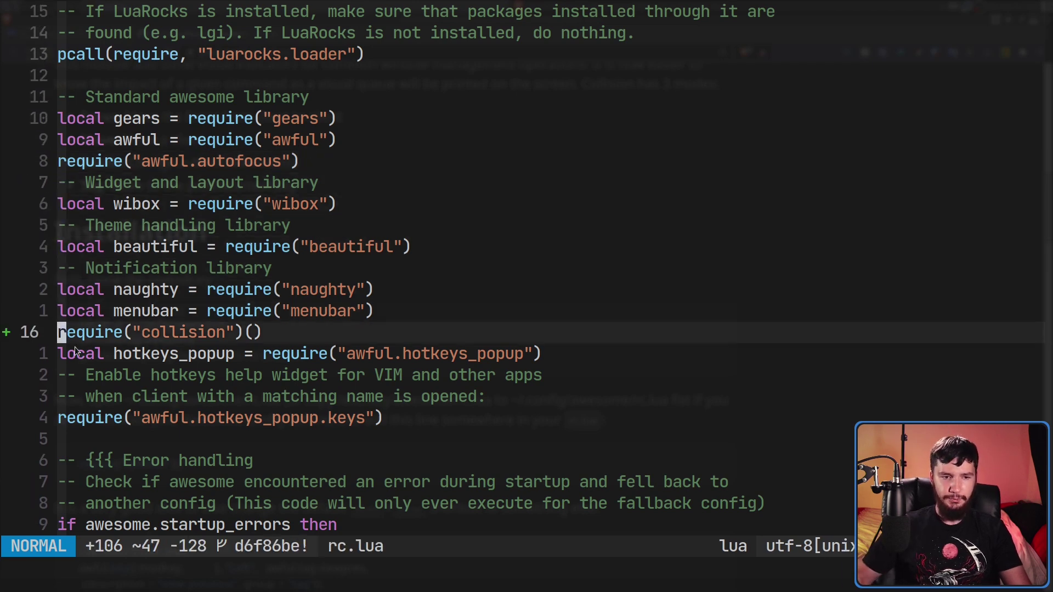
left_click_drag(127, 330, 251, 335)
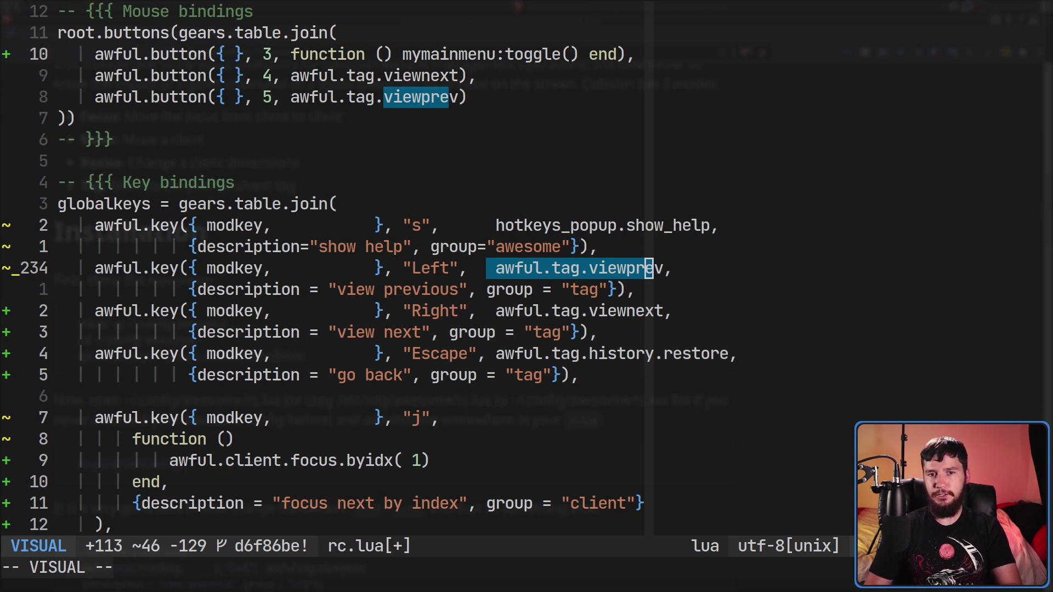
Highlight the two lines of the "Left" view previous key binding under globalkeys, and clear the selection.
key("Escape")
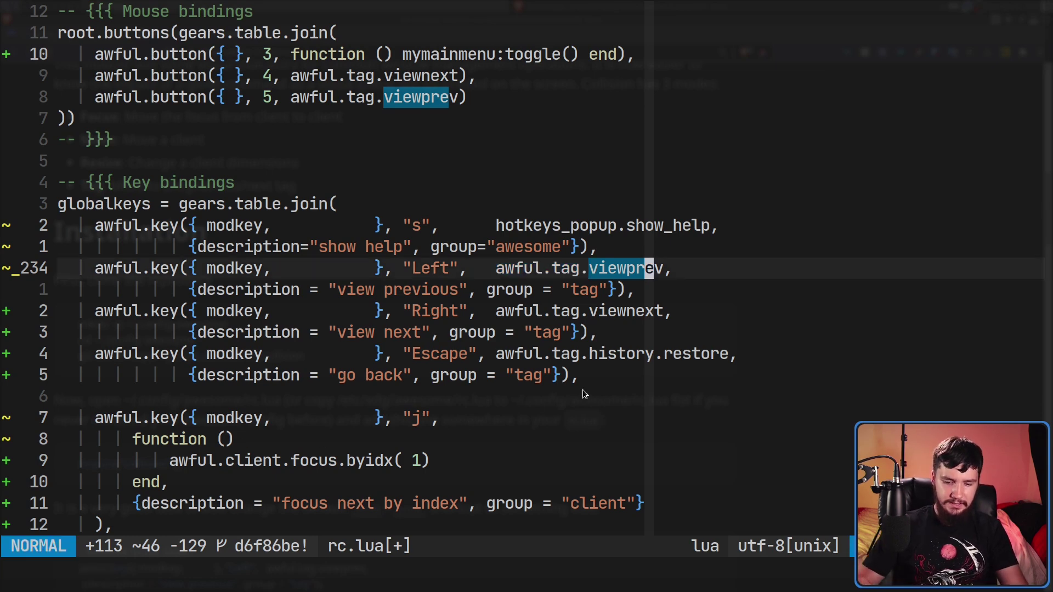
key("shift+v")
key("j")
key("j")
key("j")
key("k")
key("k")
key("k")
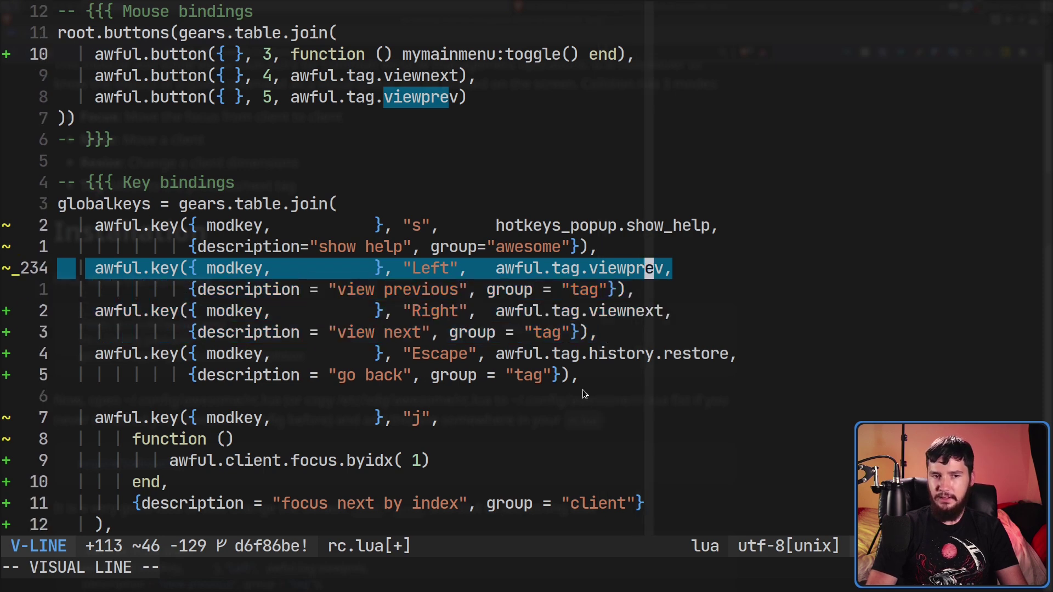
key("j")
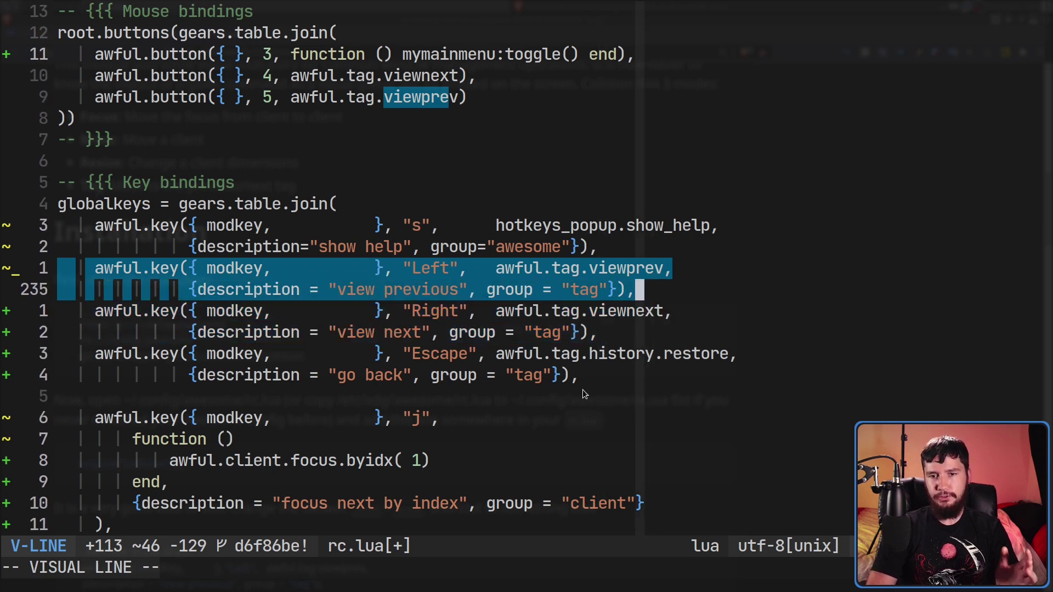
key("Escape")
key("j")
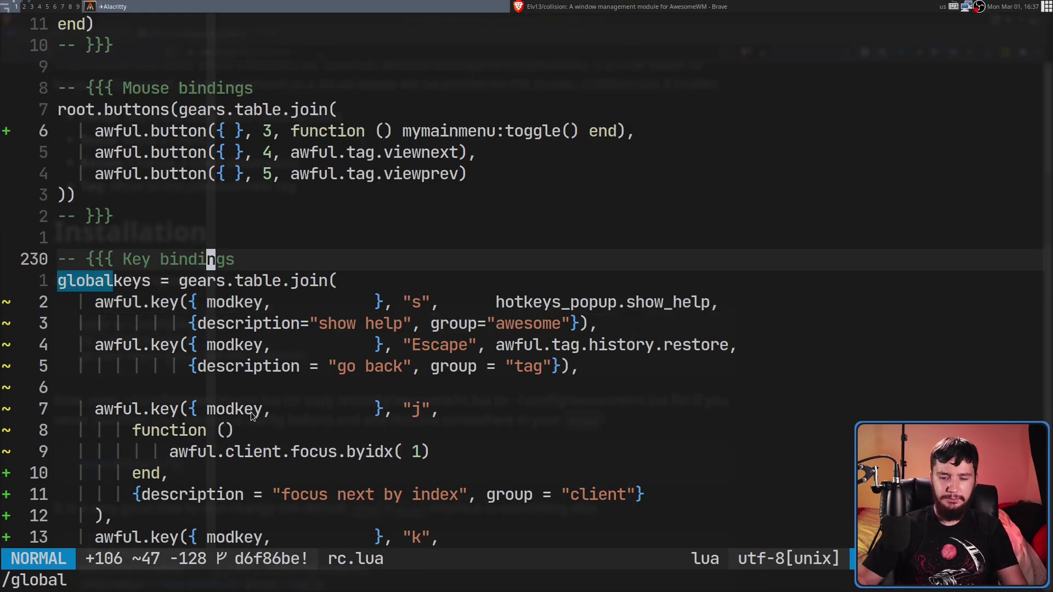
Open a new terminal window and enlarge its text.
key("super+Return")
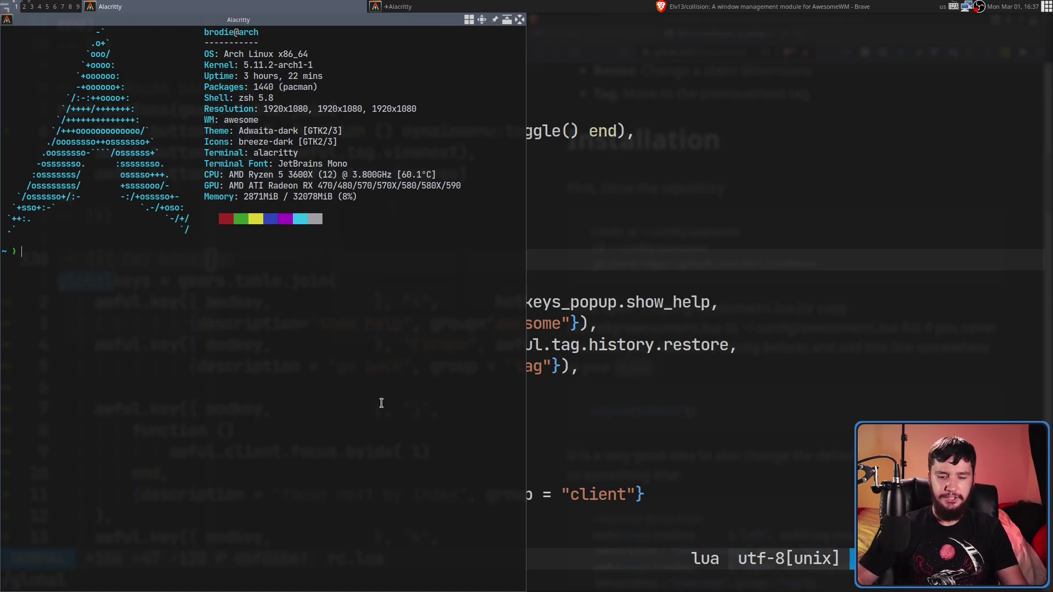
key("ctrl+equal")
key("ctrl+equal")
key("ctrl+equal")
key("ctrl+equal")
key("ctrl+equal")
key("ctrl+equal")
key("ctrl+equal")
key("ctrl+equal")
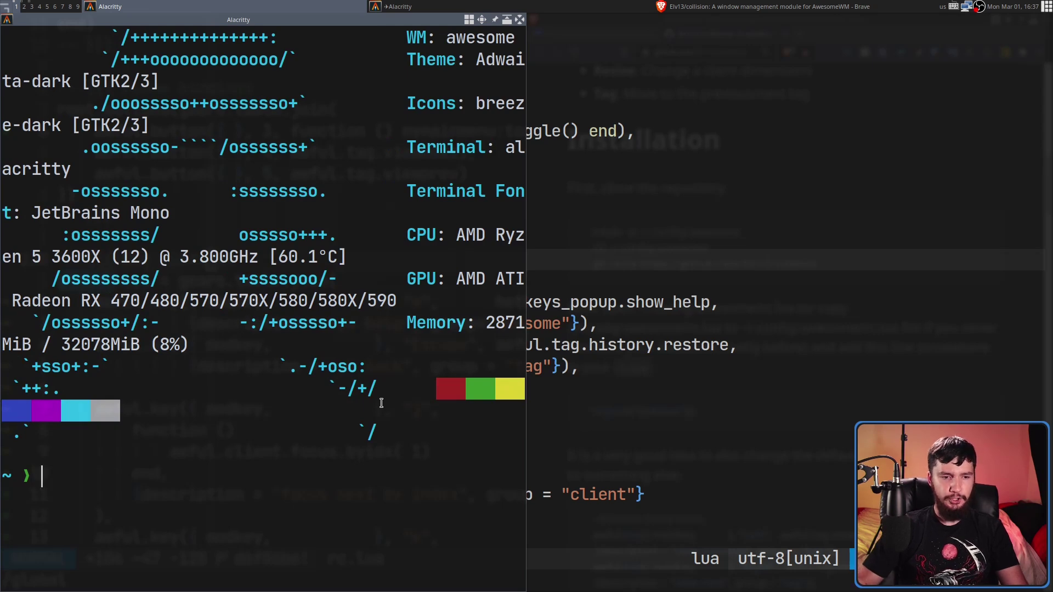
Restart the window manager by running echo 'awesome.restart()' | awesome-client, and restart it once more directly.
key("Up")
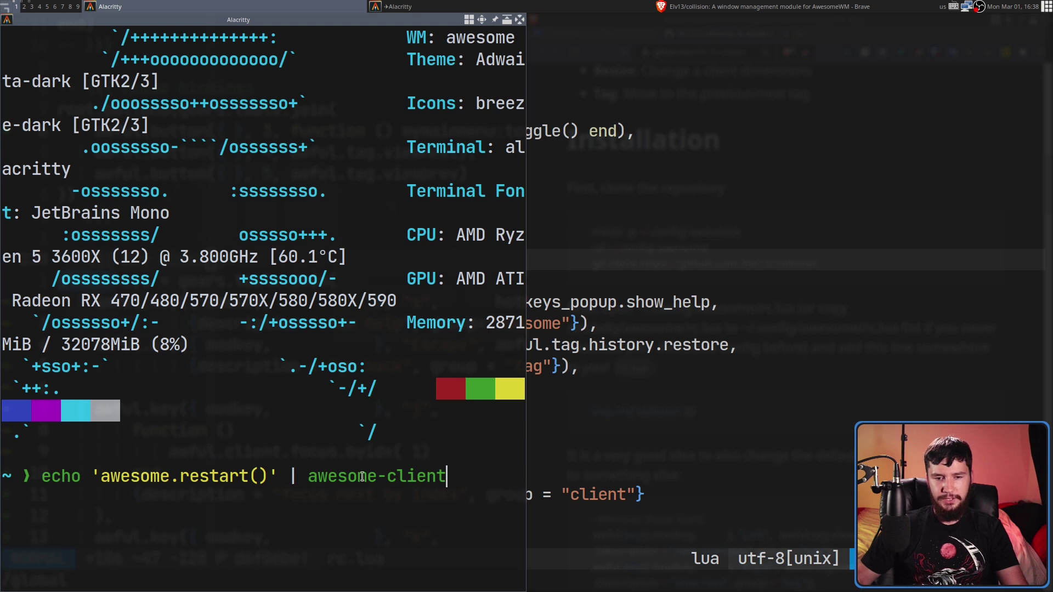
key("Return")
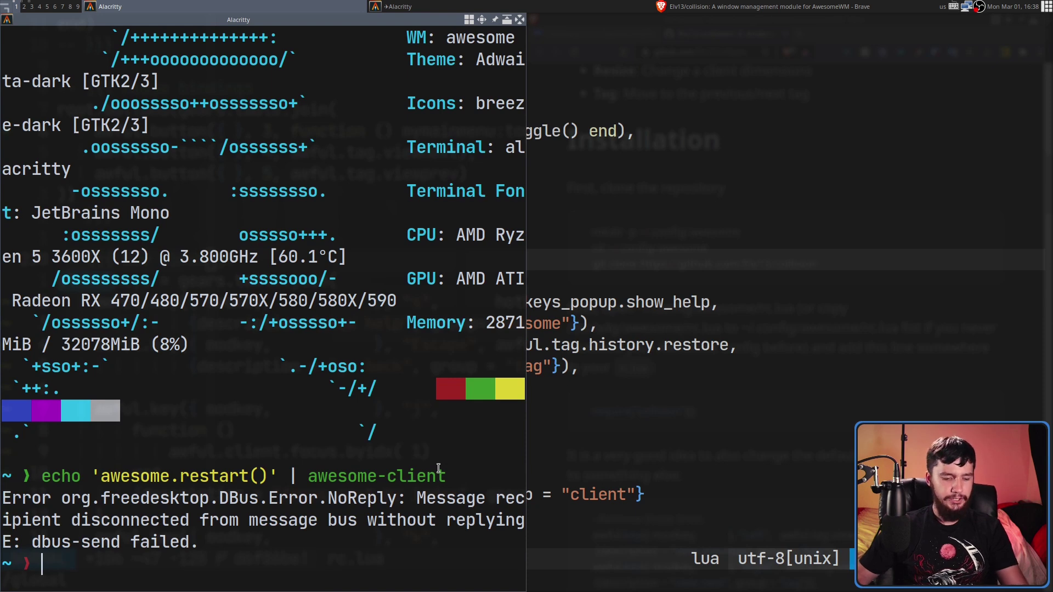
key("super+ctrl+r")
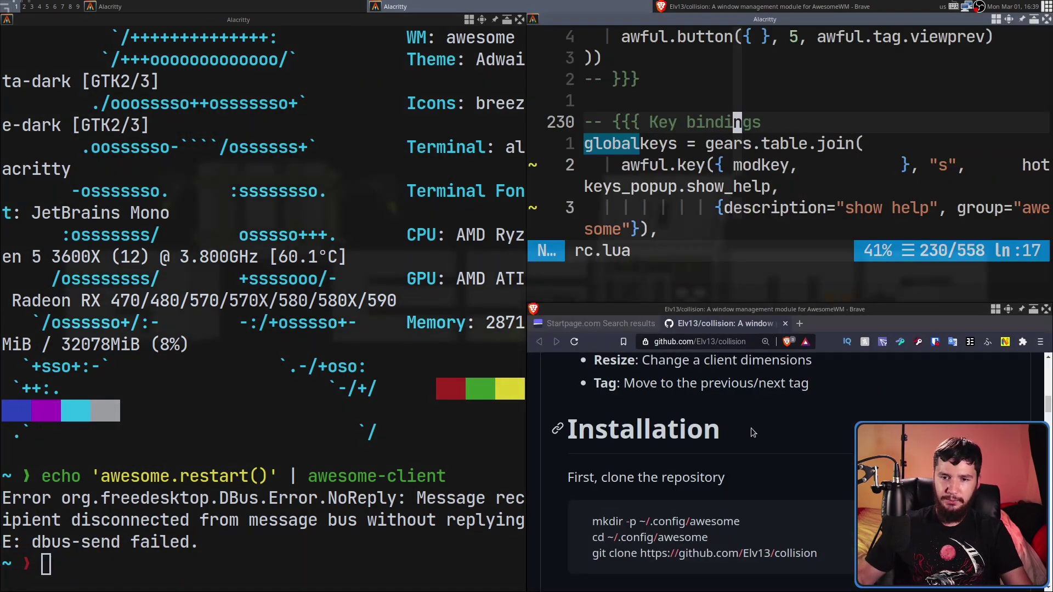
Make the browser fullscreen and examine the README's "Using different keys" section at 200% zoom.
key("super+f")
scroll(610, 368, "down", 2)
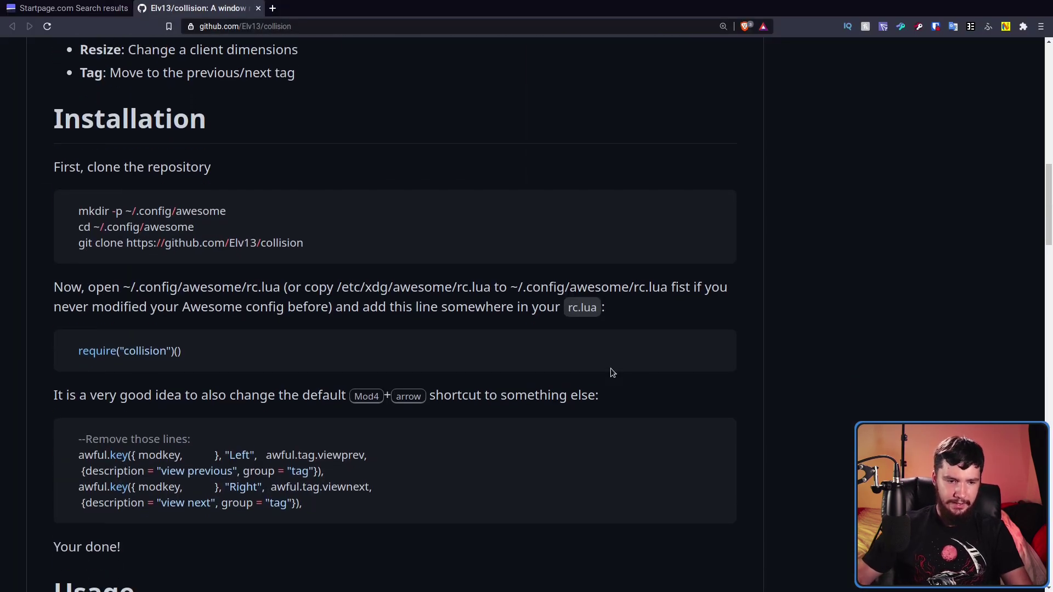
scroll(610, 367, "down", 5)
scroll(606, 372, "down", 12)
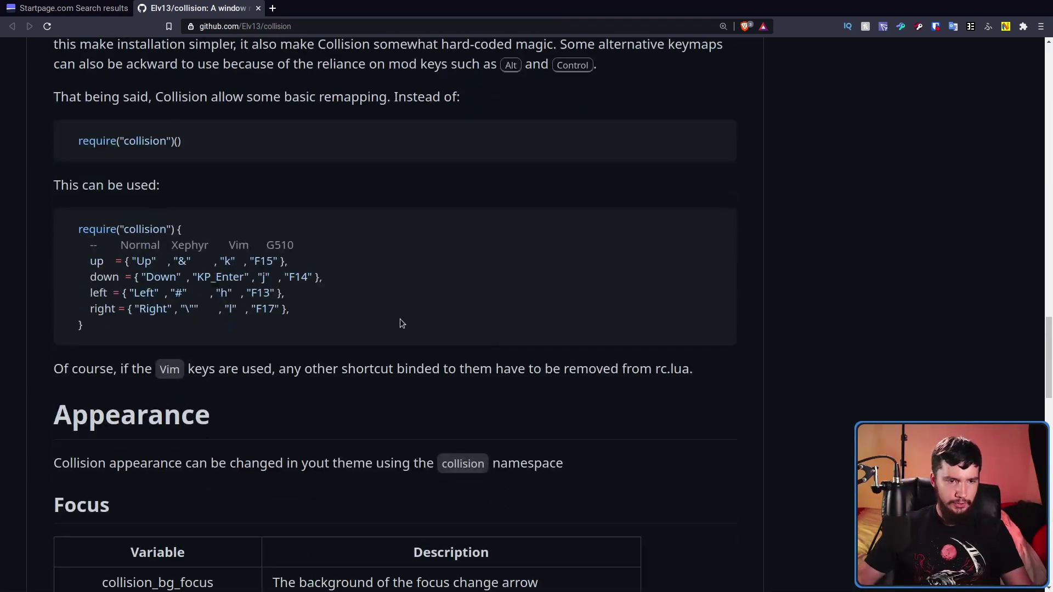
scroll(155, 330, "up", 2)
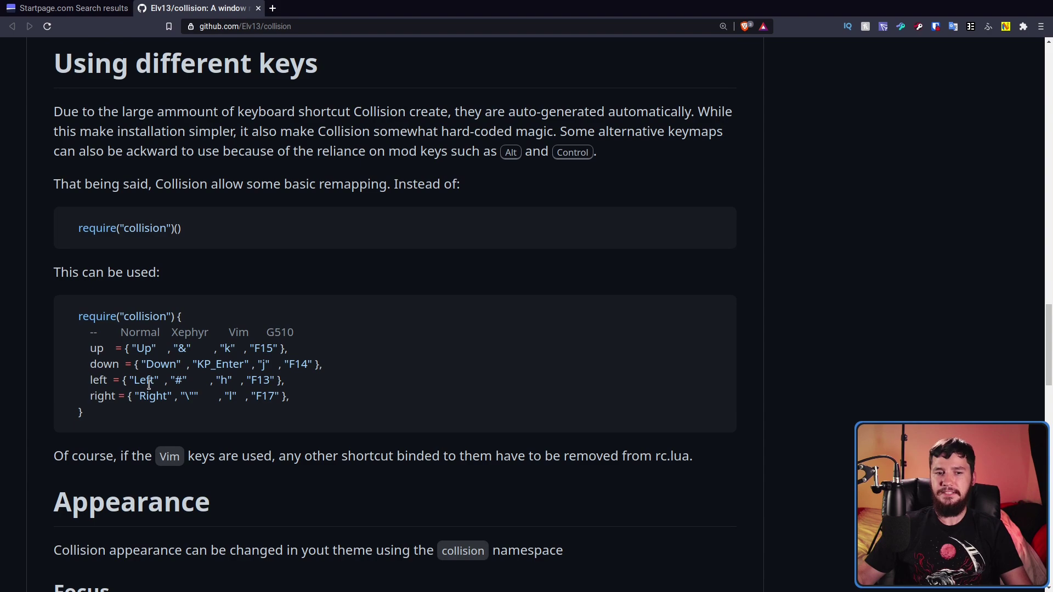
key("ctrl+plus")
key("ctrl+plus")
scroll(151, 383, "down", 7)
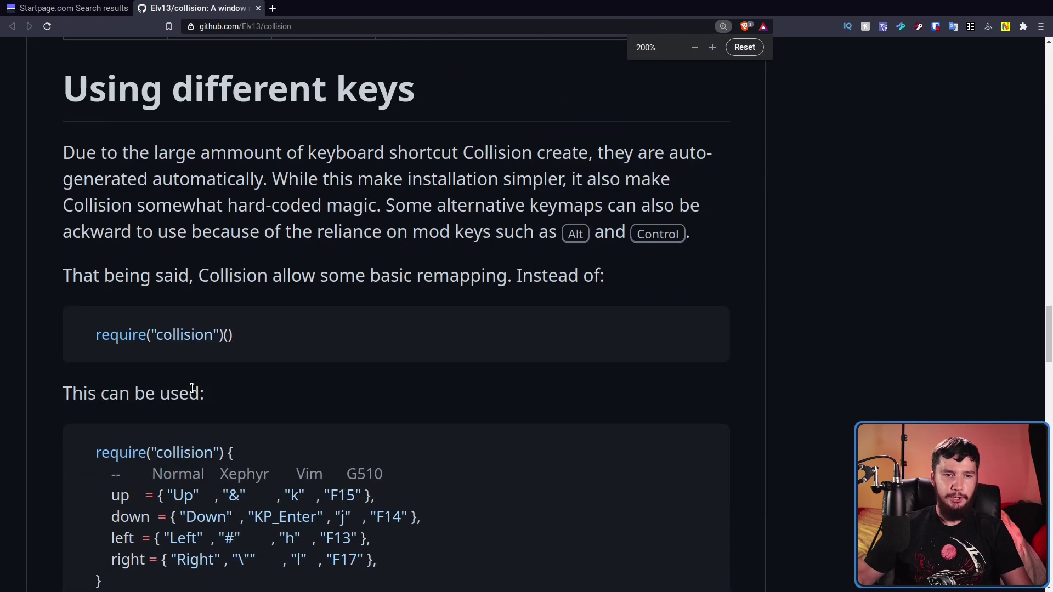
Review the README's table of modifier key combinations and the remapping example under "Using different keys".
scroll(292, 362, "up", 8)
scroll(203, 280, "up", 2)
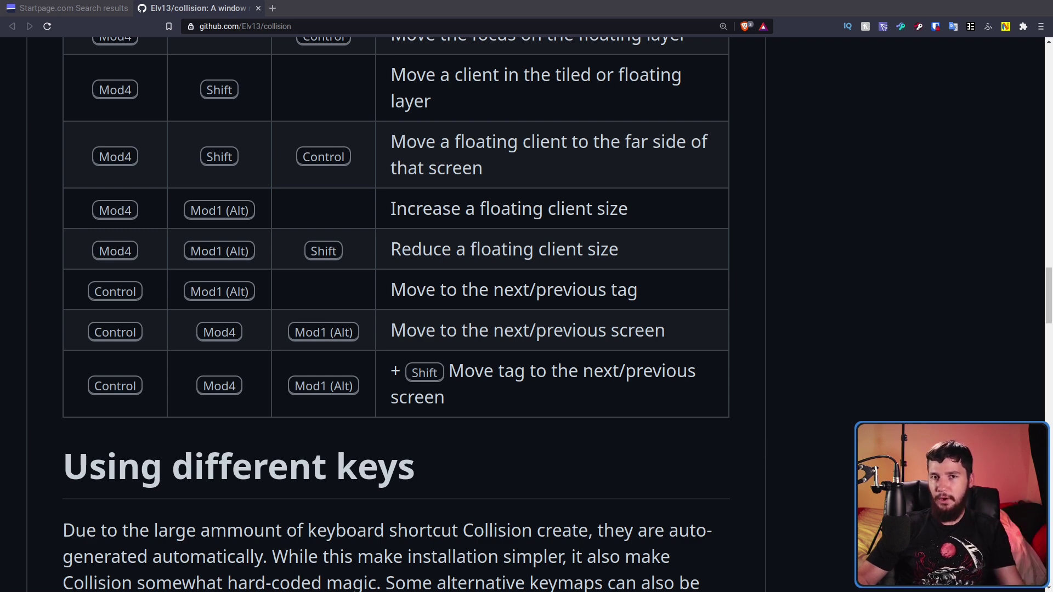
scroll(396, 313, "down", 5)
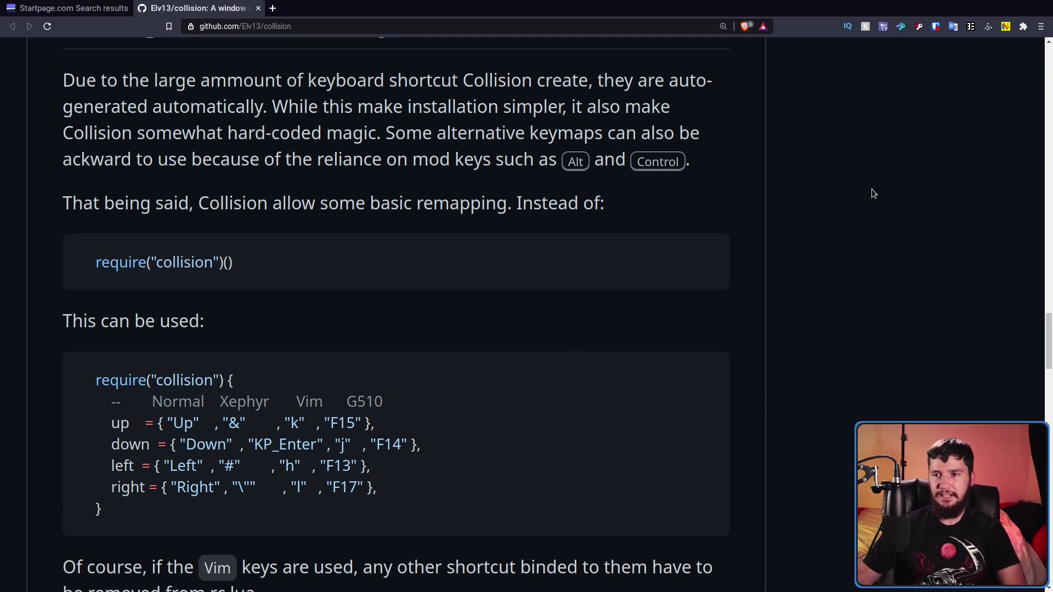
scroll(874, 193, "down", 3)
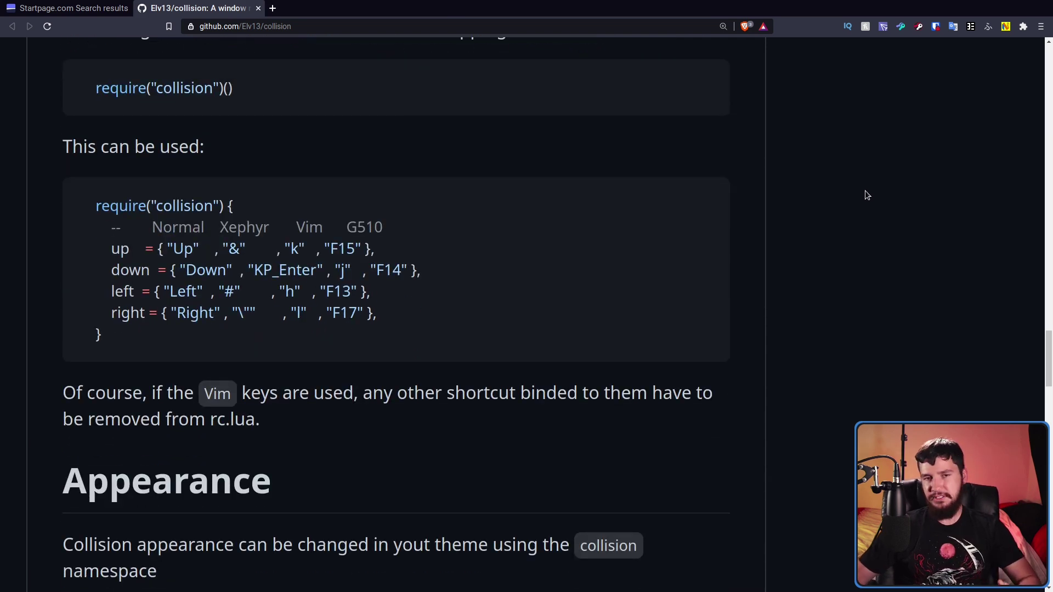
Examine the README's Appearance section and the collision theme variables described in its Focus table.
scroll(879, 189, "down", 6)
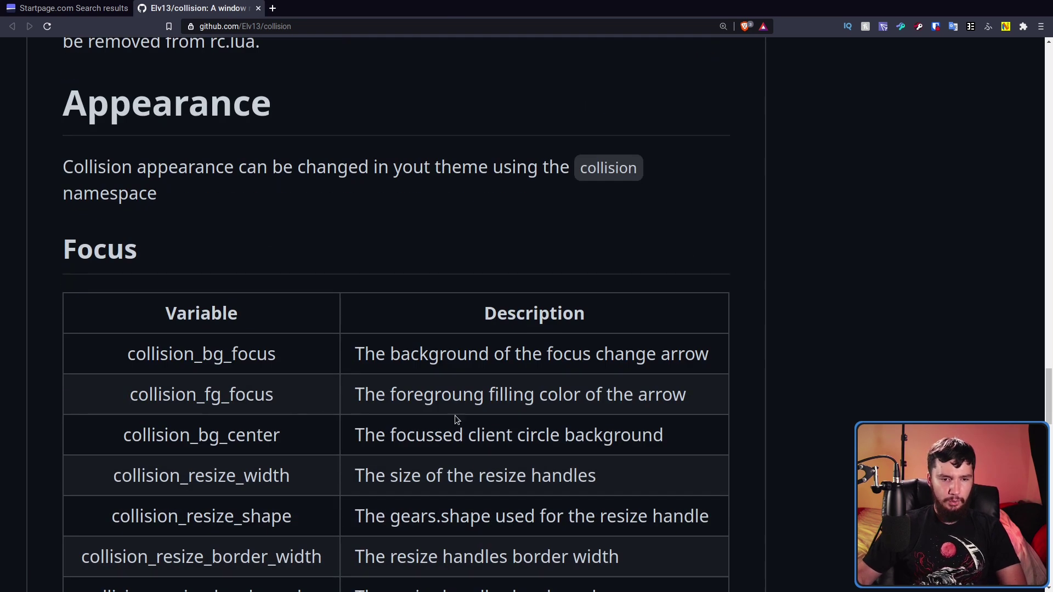
scroll(371, 418, "down", 2)
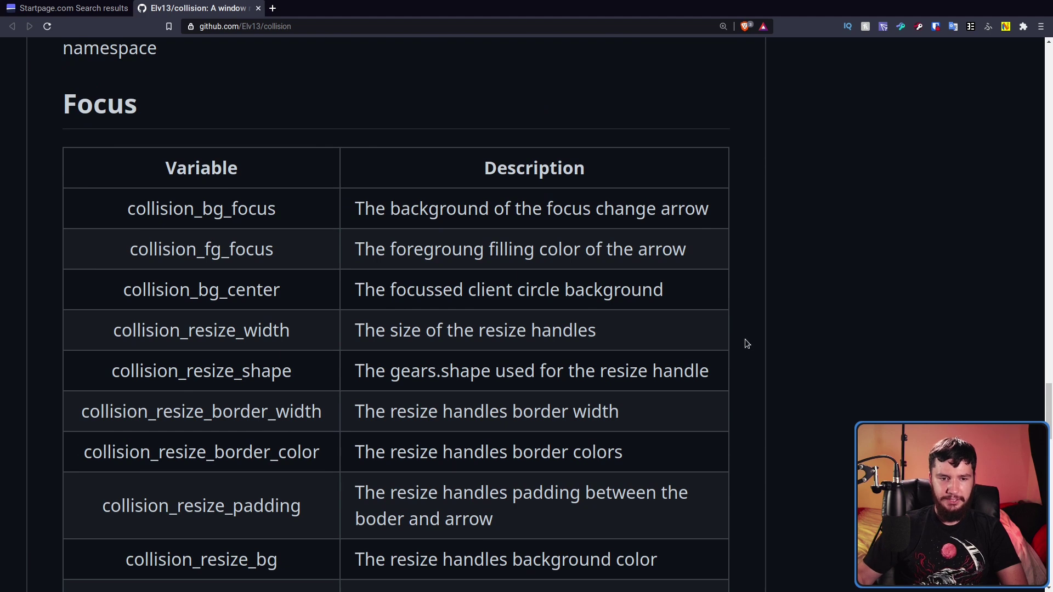
scroll(730, 338, "down", 4)
scroll(729, 338, "up", 2)
scroll(723, 342, "down", 3)
scroll(720, 344, "up", 2)
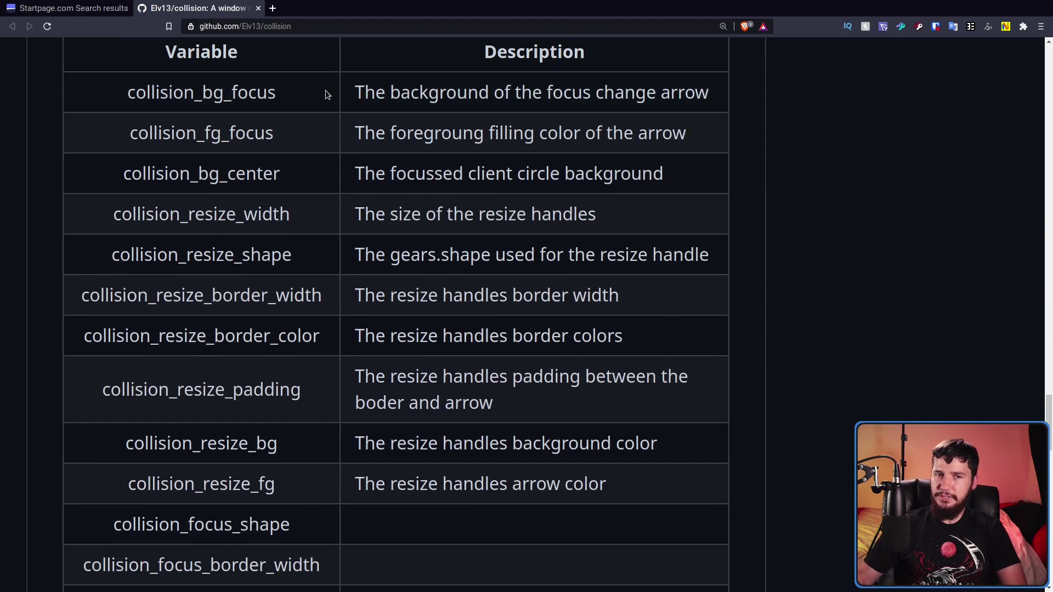
Highlight the description of collision_resize_fg, clear the selection, and view the remaining variables to the end of the Focus table.
left_click_drag(612, 492, 336, 486)
scroll(510, 476, "down", 5)
left_click(519, 469)
scroll(369, 291, "down", 3)
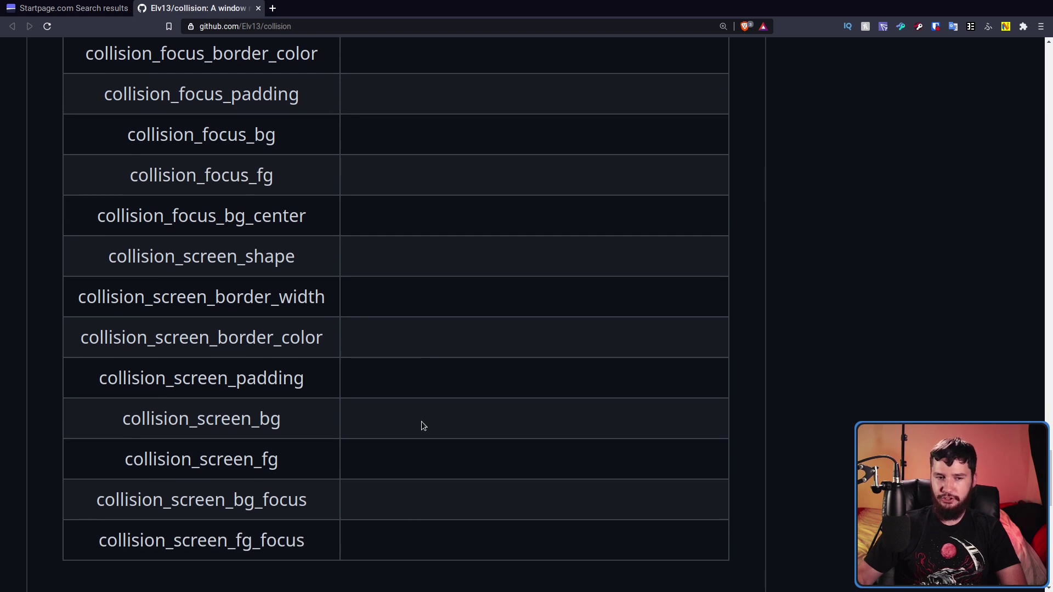
Highlight the variable name collision_focus_bg in the Focus table twice, clearing the selection each time.
scroll(428, 439, "up", 2)
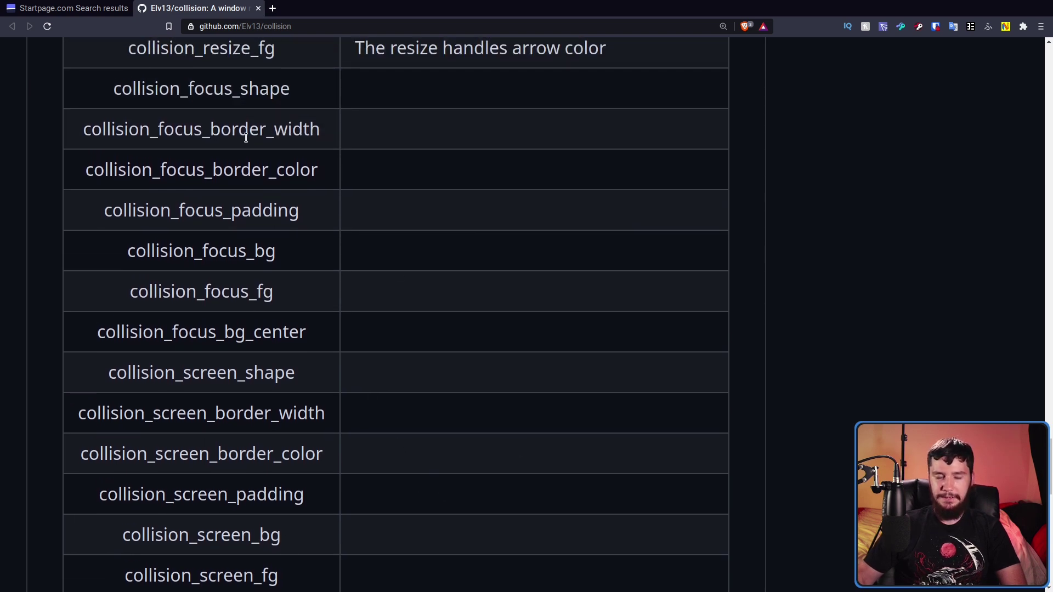
left_click_drag(281, 253, 123, 251)
left_click(235, 261)
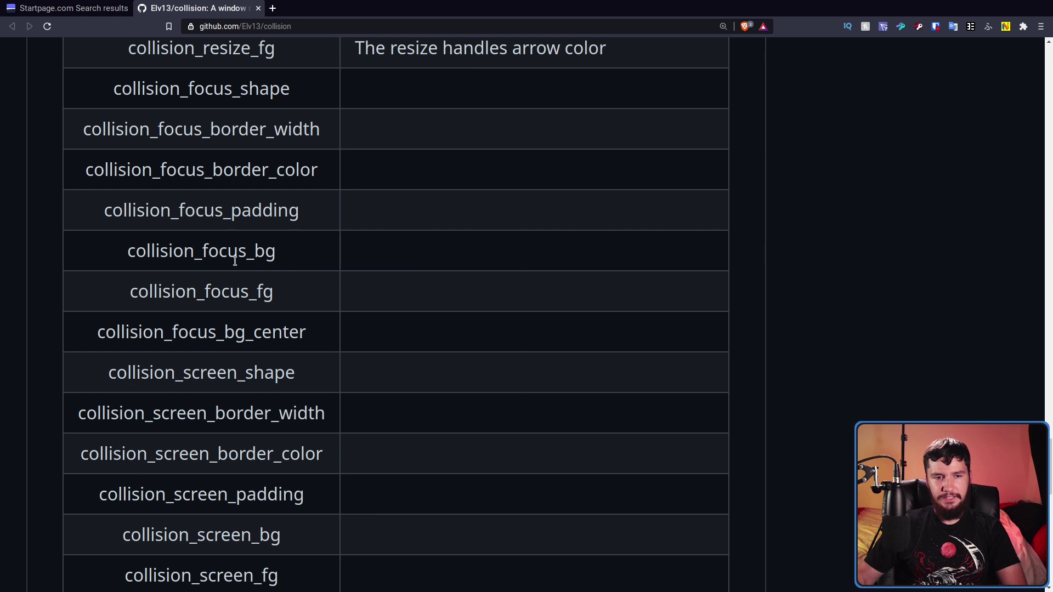
left_click_drag(272, 257, 119, 260)
left_click(277, 242)
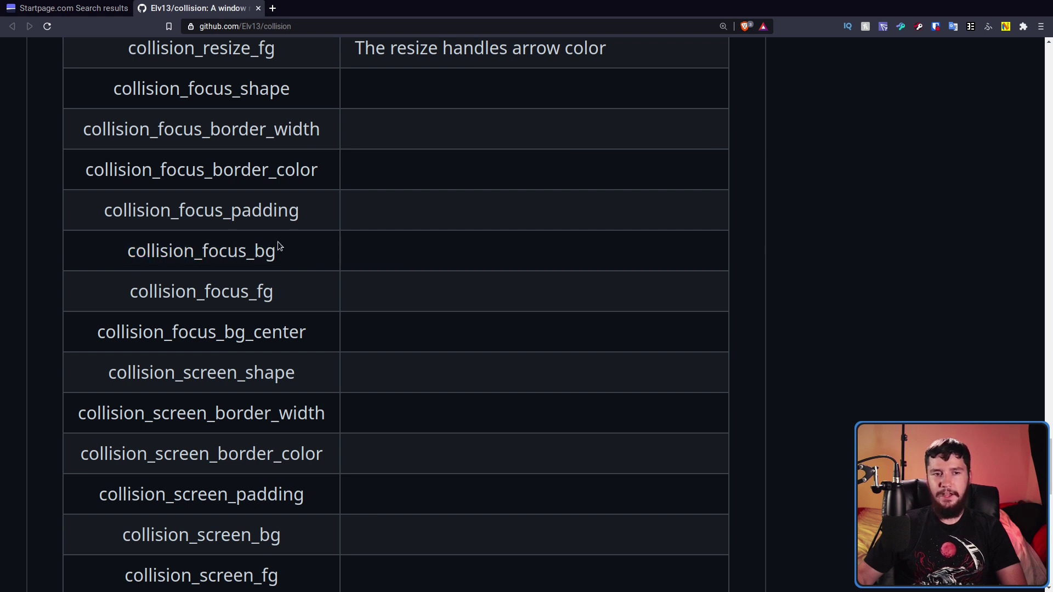